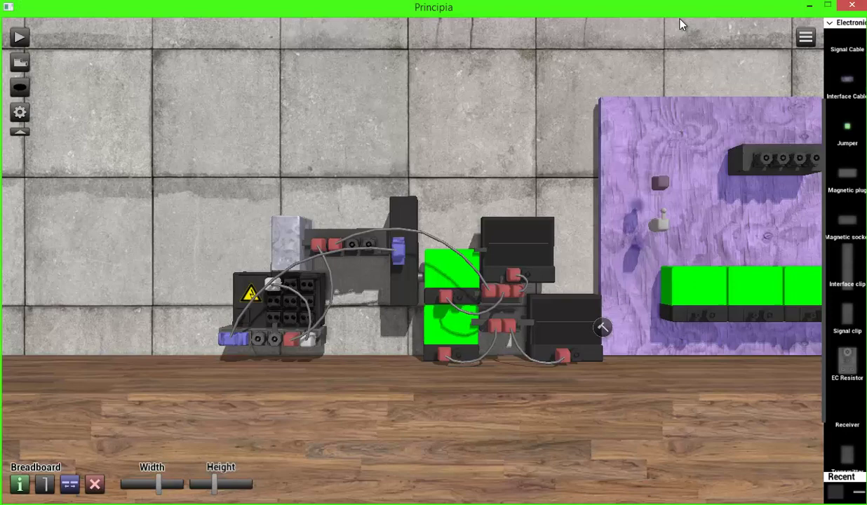
# - Examine the servo-driven magnetic plug and socket setup, its wiring, and the neighbouring breadboard with the transmitter and Debuggers
pyautogui.moveTo(500, 103); pyautogui.dragTo(494, 97)
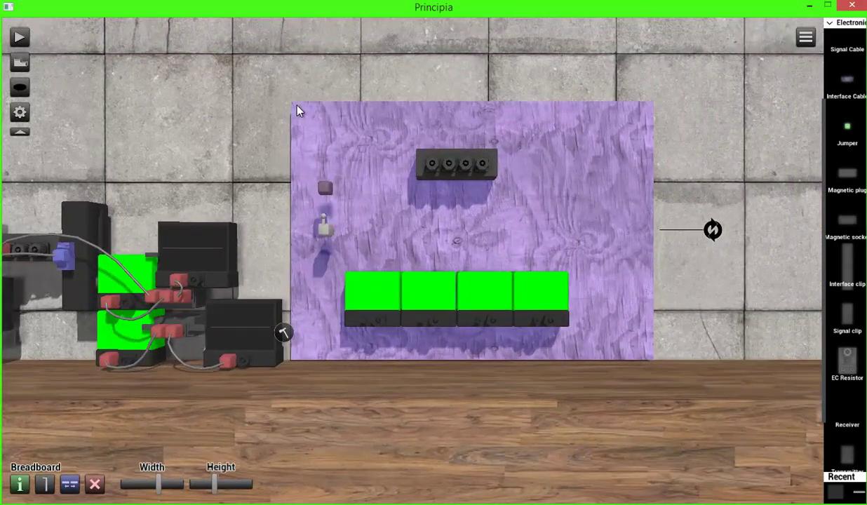
pyautogui.moveTo(297, 106); pyautogui.dragTo(403, 133)
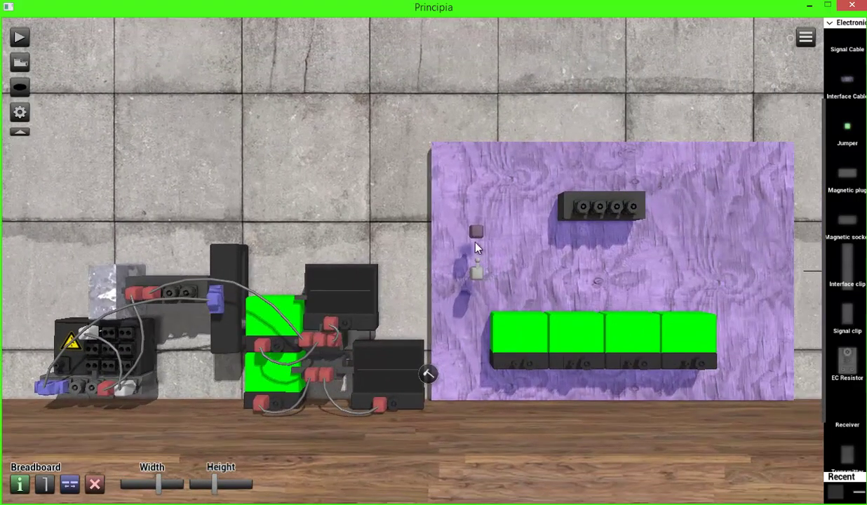
pyautogui.scroll(3, 475, 243)
pyautogui.scroll(2, 513, 250)
pyautogui.moveTo(513, 249); pyautogui.dragTo(562, 190)
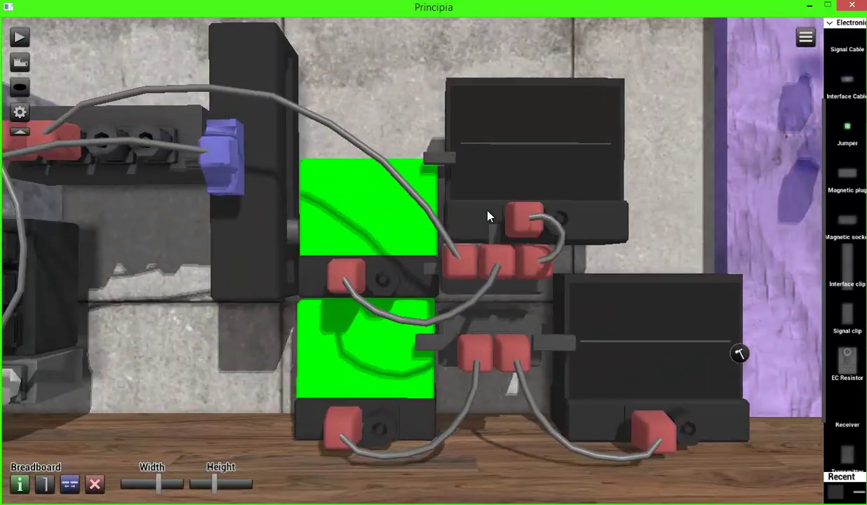
pyautogui.scroll(-5, 449, 217)
pyautogui.scroll(3, 330, 219)
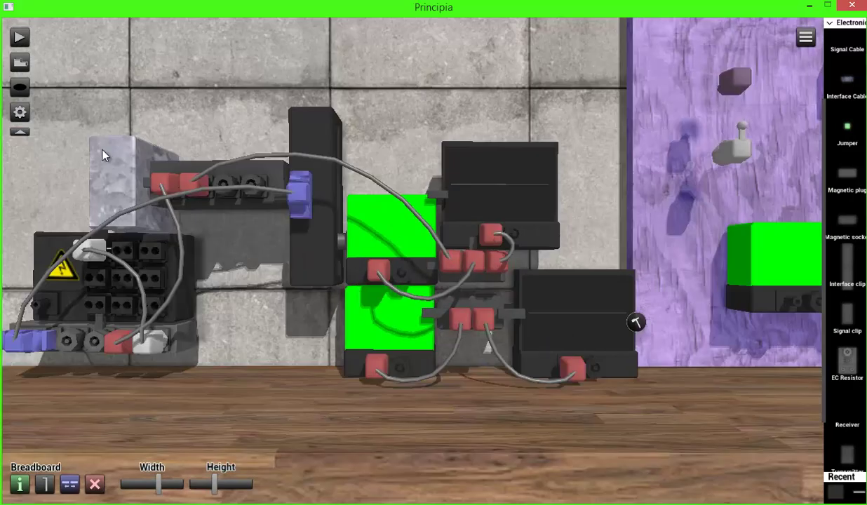
pyautogui.moveTo(102, 149); pyautogui.dragTo(355, 169)
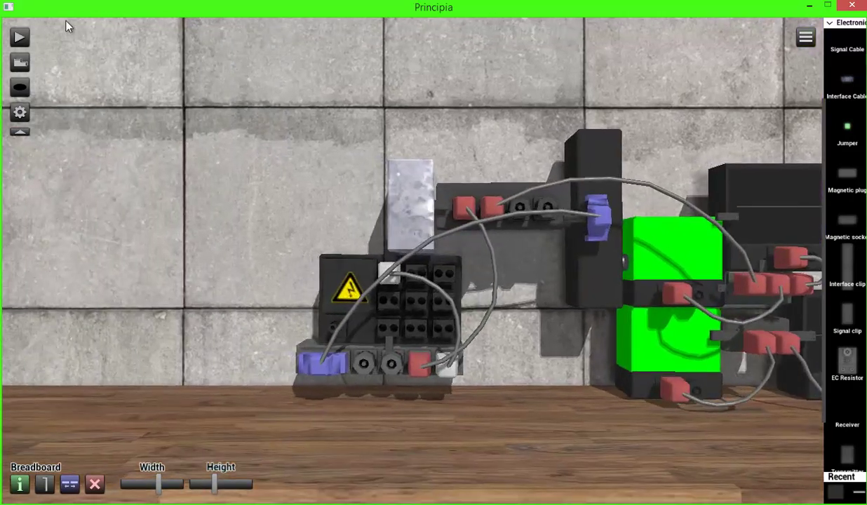
# - Run the simulation, take control of the RC Basic on the servo setup, and move its horizontal slider to about the middle
pyautogui.click(19, 37)
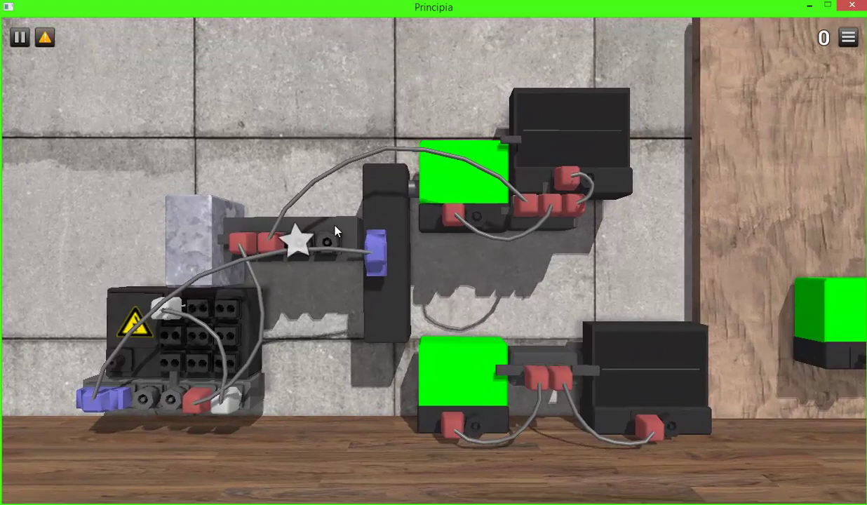
pyautogui.click(297, 239)
pyautogui.moveTo(737, 317); pyautogui.dragTo(586, 266)
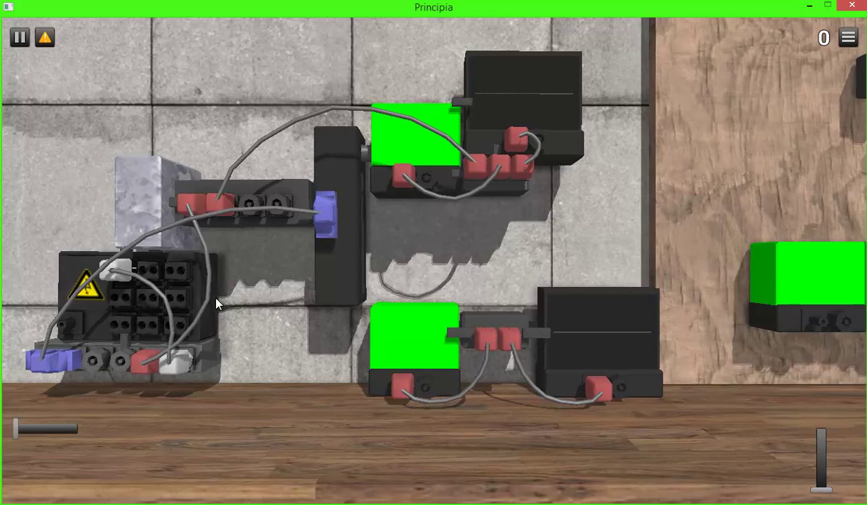
pyautogui.click(43, 428)
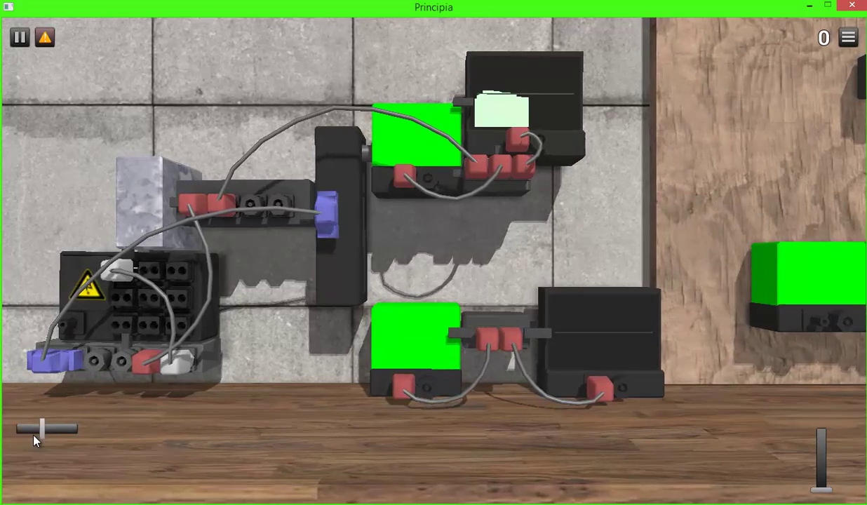
pyautogui.moveTo(33, 436); pyautogui.dragTo(45, 463)
# - Test the connection by raising the vertical slider nearly fully, reduce both sliders, and stop the simulation
pyautogui.moveTo(819, 488); pyautogui.dragTo(821, 443)
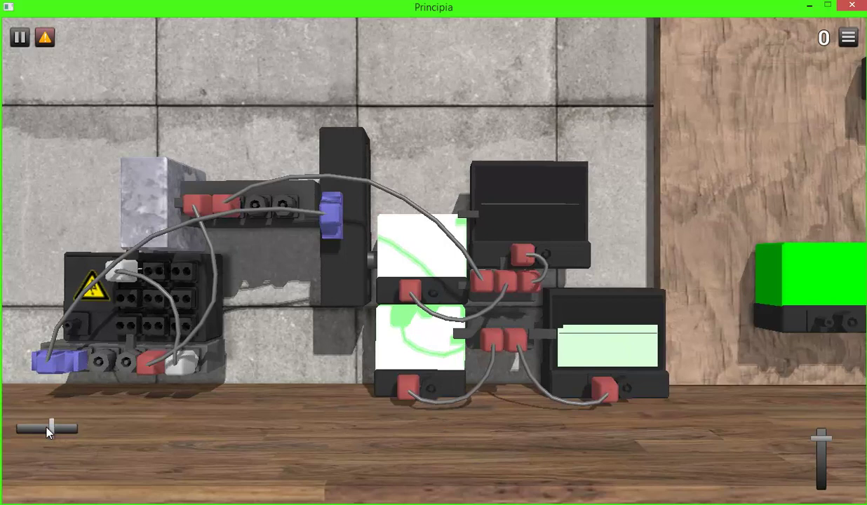
pyautogui.moveTo(50, 429); pyautogui.dragTo(40, 428)
pyautogui.moveTo(821, 439); pyautogui.dragTo(826, 483)
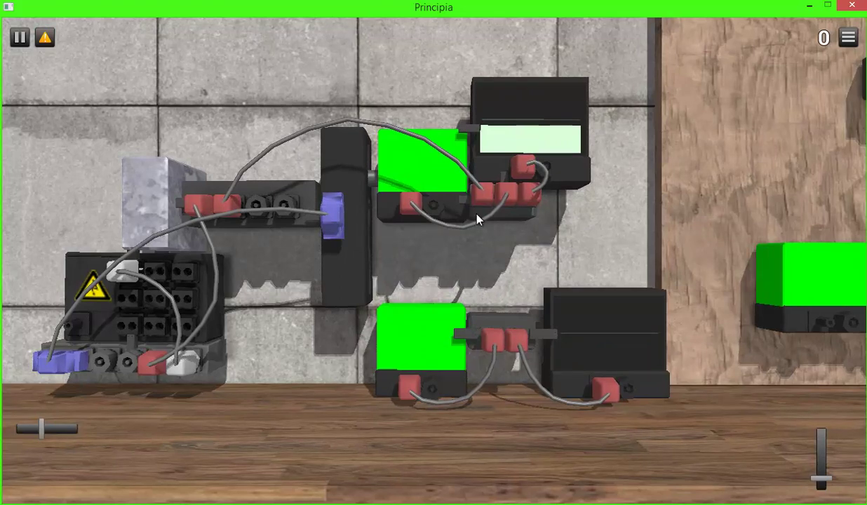
pyautogui.click(19, 38)
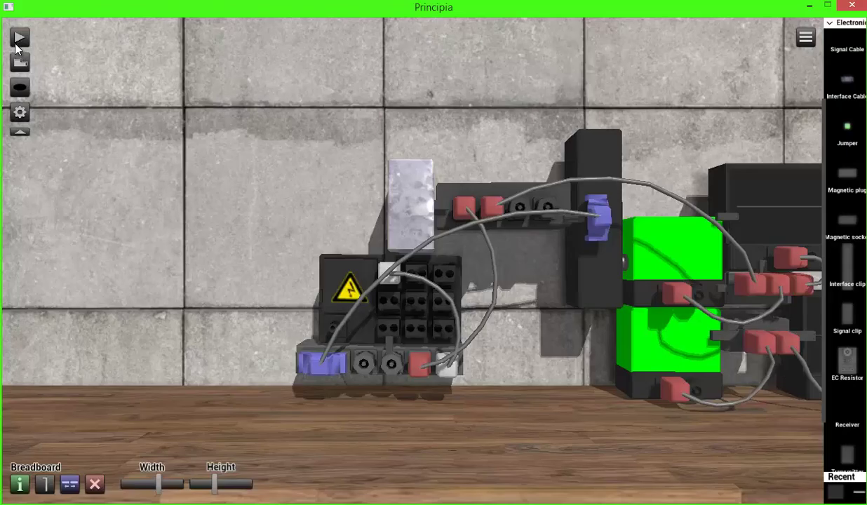
# - Add a magnetic plug and a magnetic socket above and beside the power supply, and briefly run the simulation to test them
pyautogui.scroll(-3, 846, 245)
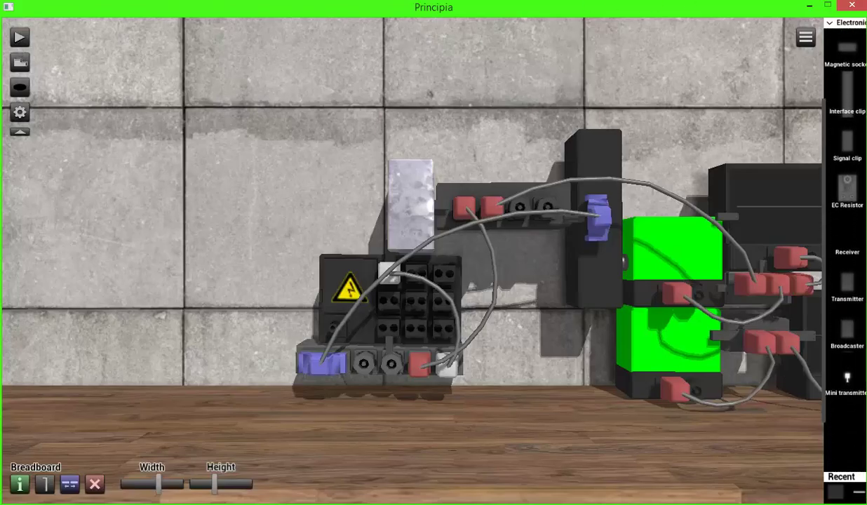
pyautogui.scroll(3, 847, 210)
pyautogui.moveTo(846, 151); pyautogui.dragTo(280, 101)
pyautogui.moveTo(847, 211); pyautogui.dragTo(270, 140)
pyautogui.click(19, 38)
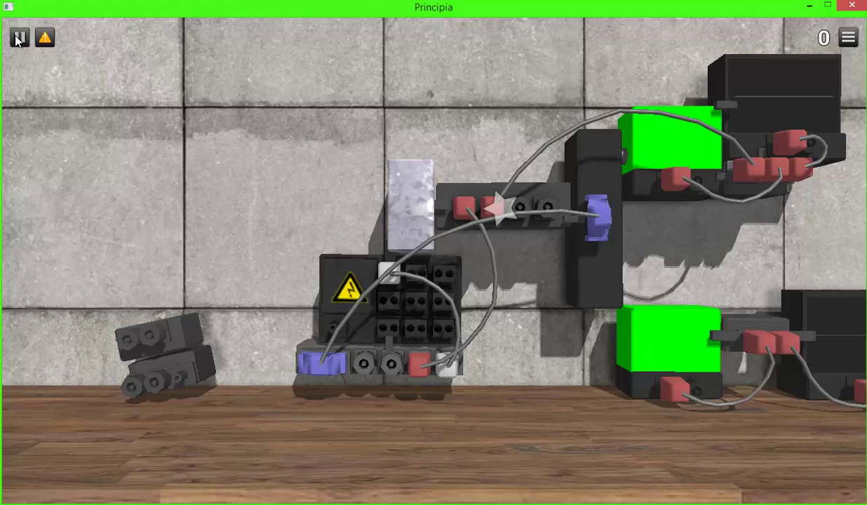
pyautogui.click(22, 44)
# - Inspect the newly added magnetic plug and socket up close and delete both of them
pyautogui.scroll(3, 292, 193)
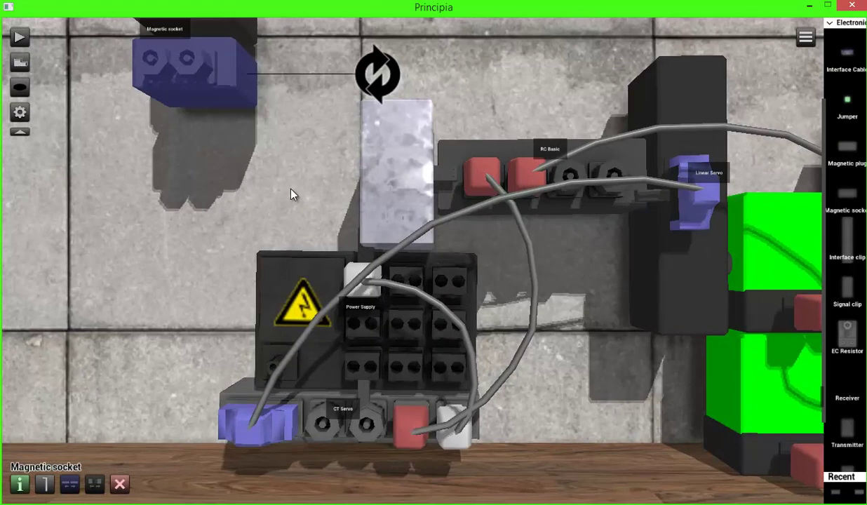
pyautogui.moveTo(293, 193); pyautogui.dragTo(418, 287)
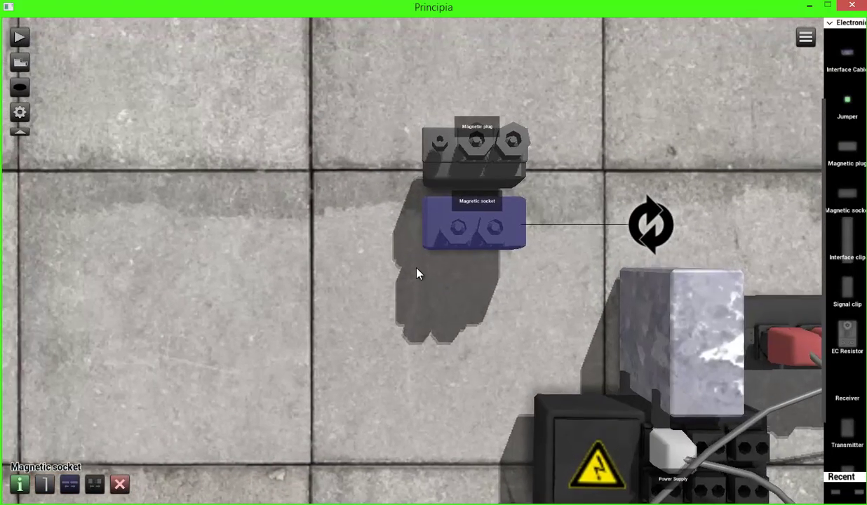
pyautogui.moveTo(486, 217)
pyautogui.mouseDown()
pyautogui.moveTo(486, 238)
pyautogui.moveTo(485, 227)
pyautogui.mouseUp()
pyautogui.moveTo(481, 331); pyautogui.dragTo(451, 407)
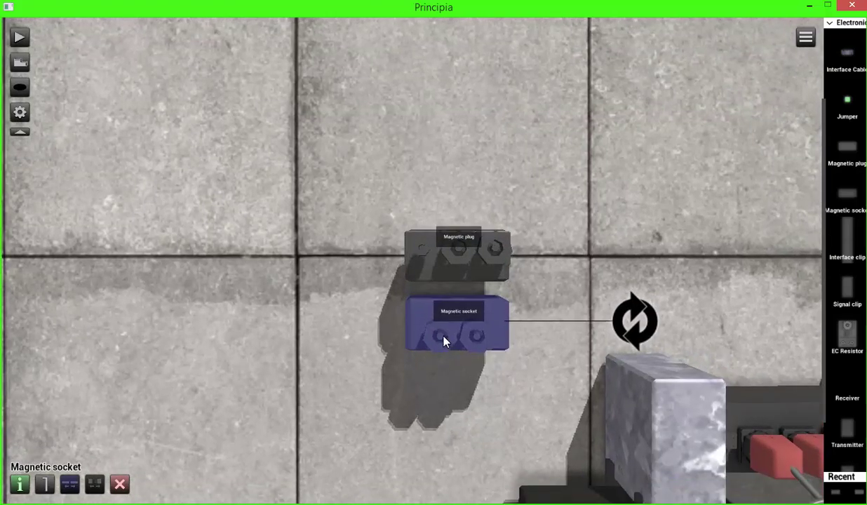
pyautogui.moveTo(443, 339); pyautogui.dragTo(470, 288)
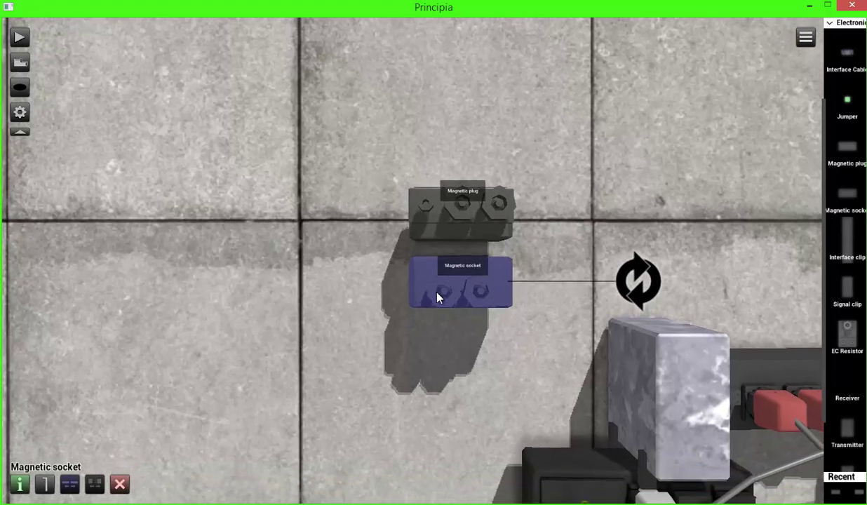
pyautogui.moveTo(479, 223); pyautogui.dragTo(474, 286)
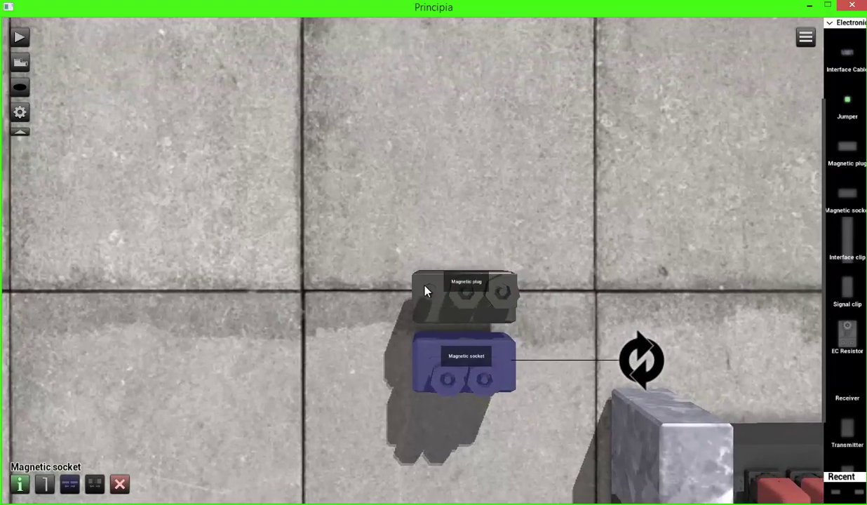
pyautogui.press('Delete')
pyautogui.click(481, 298)
pyautogui.press('Delete')
# - Review the slider assignments in the RC Basic's widget configuration and close it without editing
pyautogui.moveTo(628, 358); pyautogui.dragTo(198, 172)
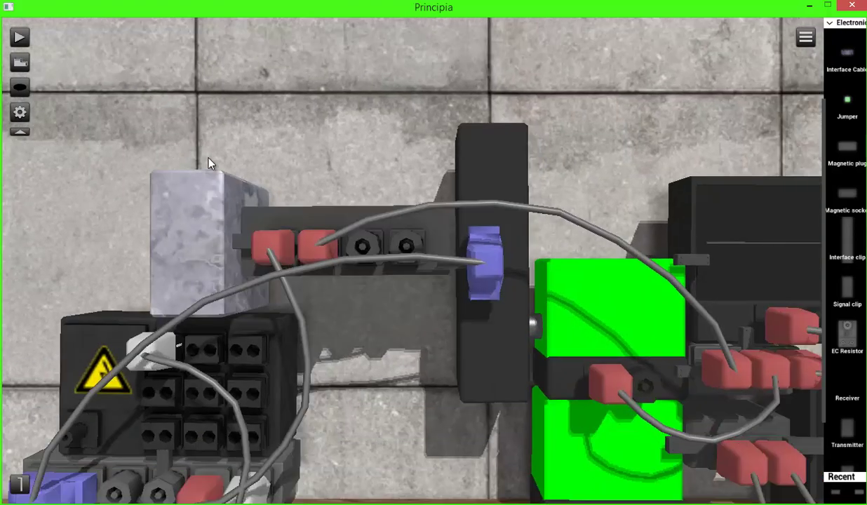
pyautogui.moveTo(456, 257); pyautogui.dragTo(320, 204)
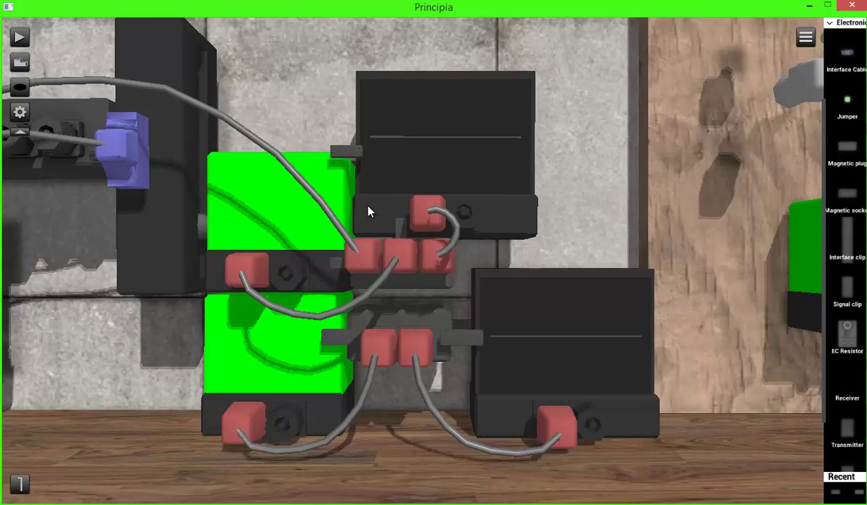
pyautogui.moveTo(307, 244); pyautogui.dragTo(540, 275)
pyautogui.click(264, 175)
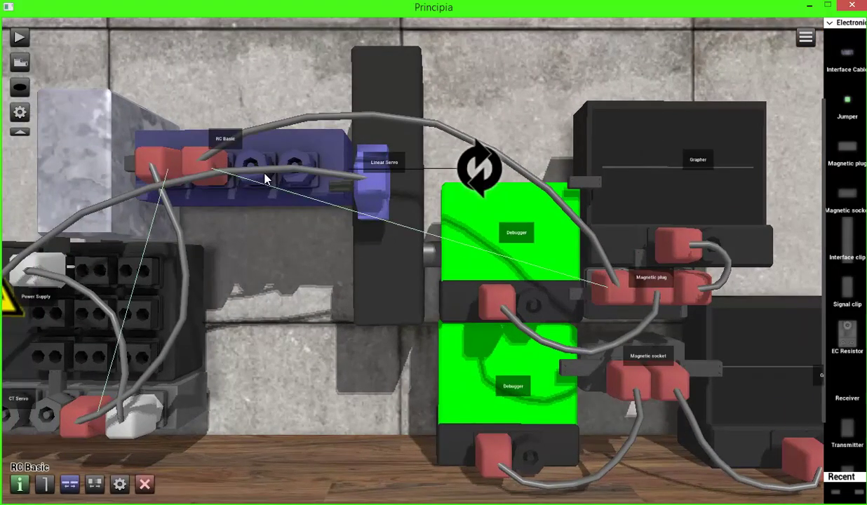
pyautogui.click(116, 484)
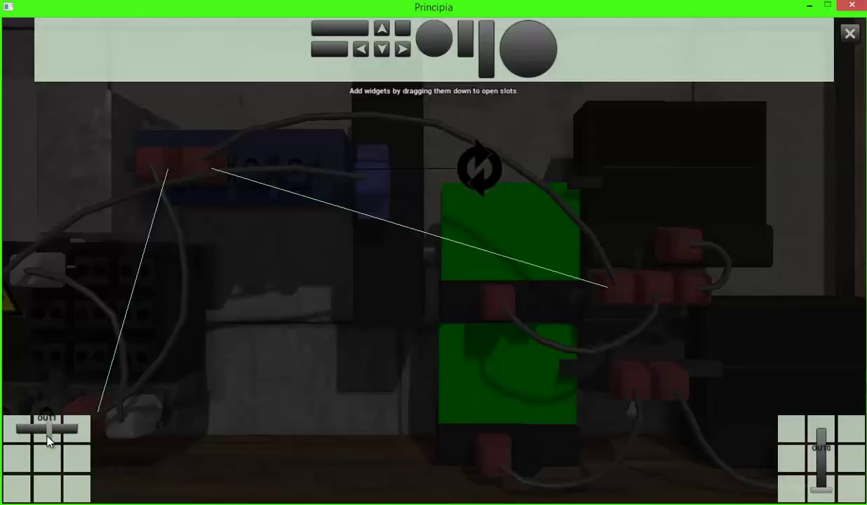
pyautogui.click(850, 33)
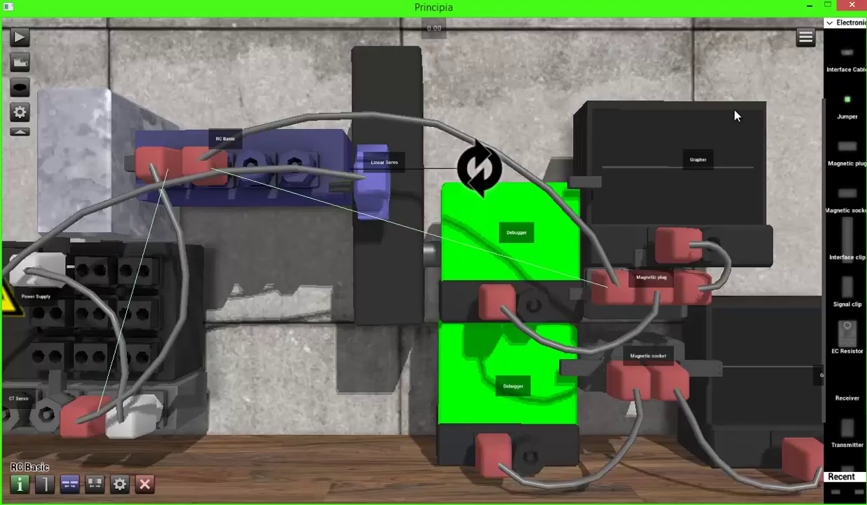
# - Lift the magnetic plug with its attached Debugger and Grapher away from the magnetic socket, and set it back just above the socket
pyautogui.moveTo(735, 112); pyautogui.dragTo(534, 112)
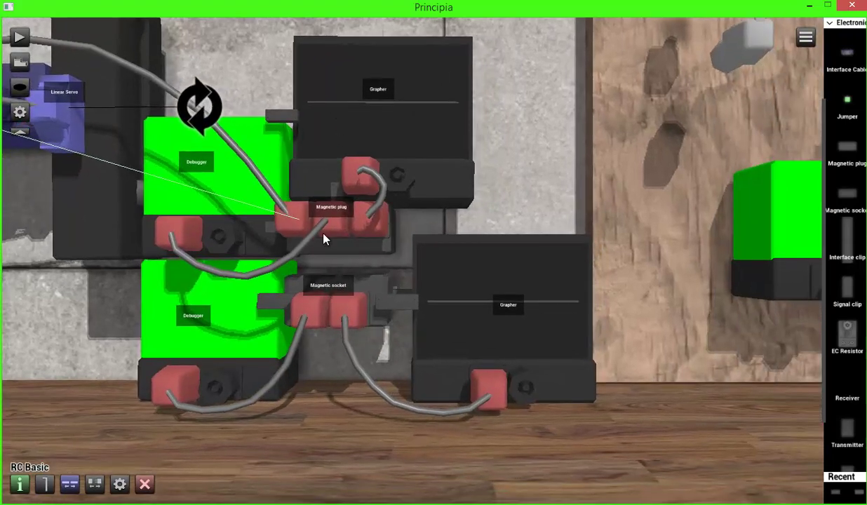
pyautogui.click(324, 238)
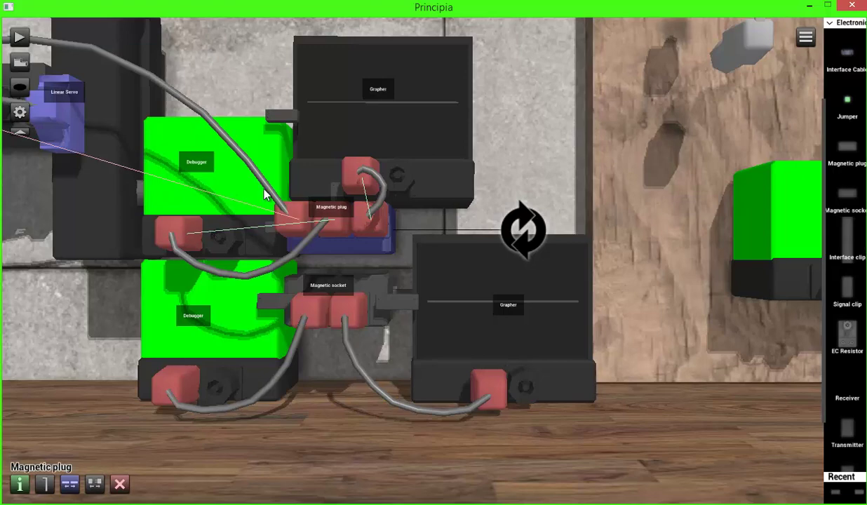
pyautogui.moveTo(325, 224); pyautogui.dragTo(328, 149)
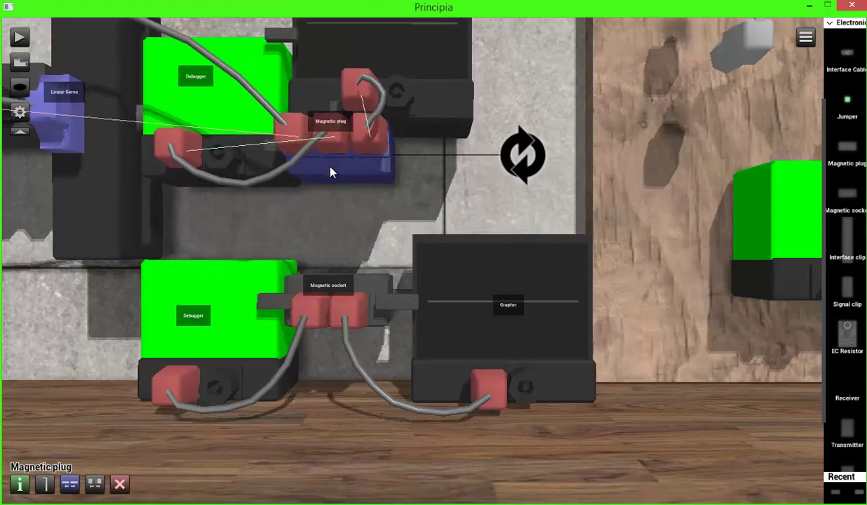
pyautogui.moveTo(334, 237); pyautogui.dragTo(351, 308)
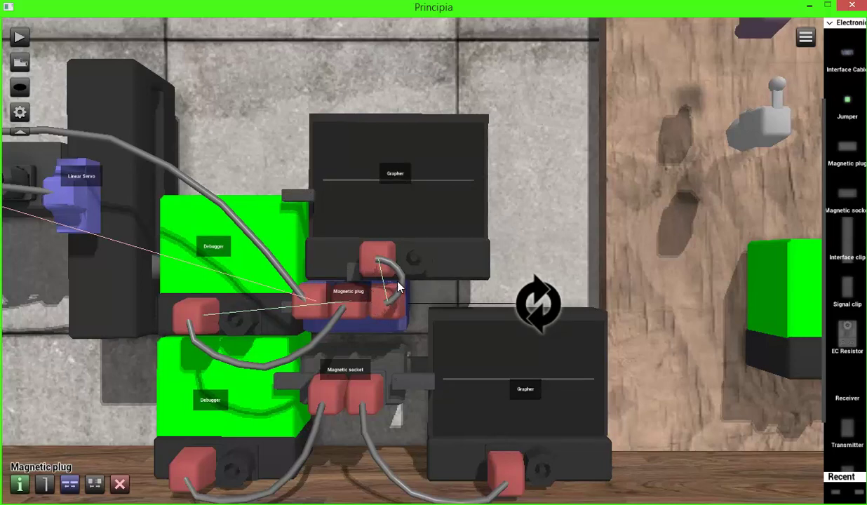
pyautogui.moveTo(390, 231)
pyautogui.mouseDown()
pyautogui.moveTo(398, 207)
pyautogui.moveTo(398, 238)
pyautogui.mouseUp()
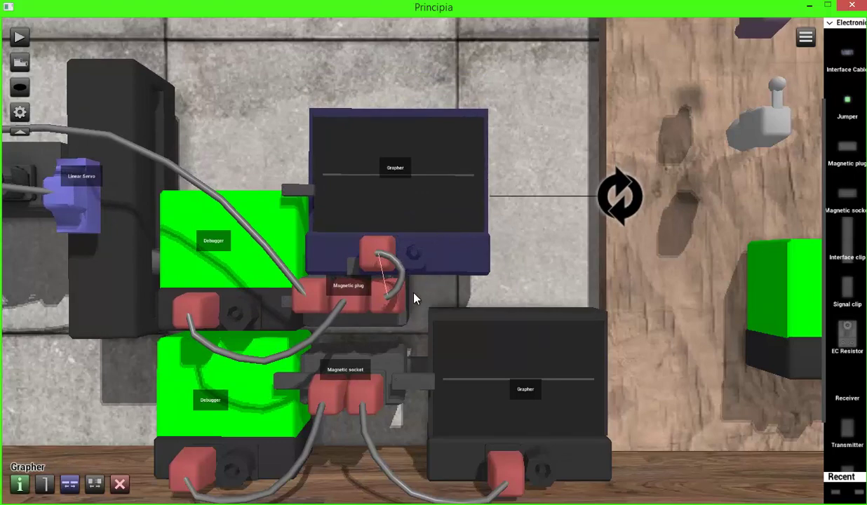
pyautogui.click(329, 302)
pyautogui.moveTo(329, 303); pyautogui.dragTo(364, 292)
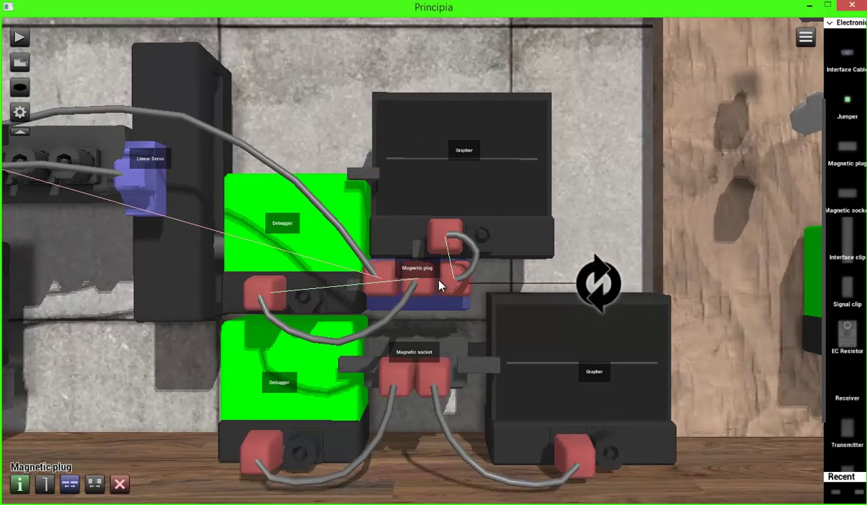
# - Select the magnetic socket and examine its cable connections to the lower Debugger and Grapher
pyautogui.moveTo(404, 210); pyautogui.dragTo(352, 207)
pyautogui.click(421, 327)
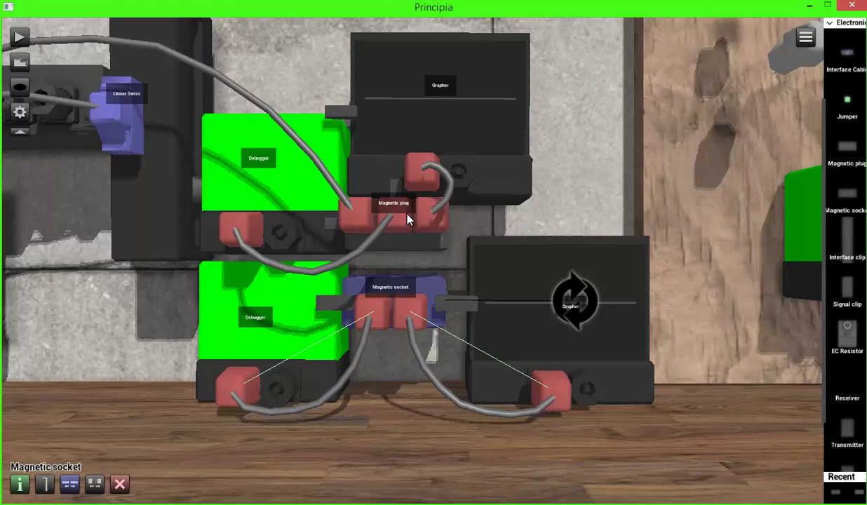
pyautogui.moveTo(394, 230); pyautogui.dragTo(254, 349)
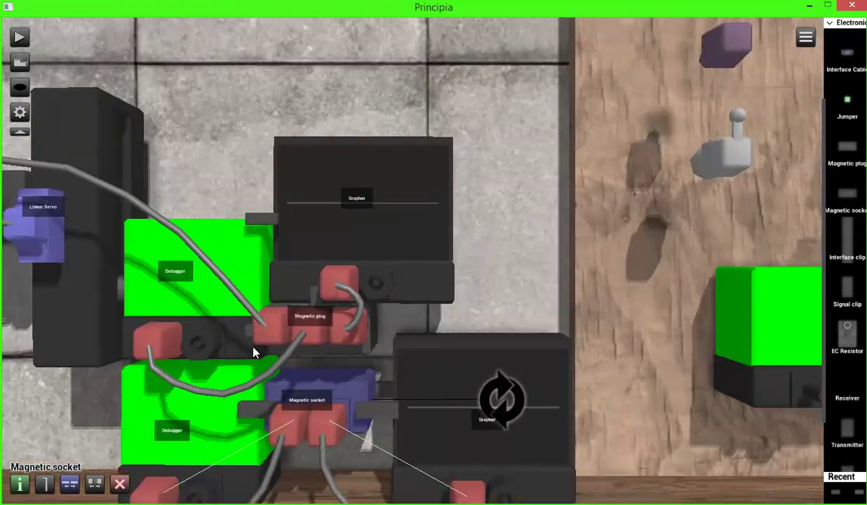
pyautogui.moveTo(364, 381); pyautogui.dragTo(366, 348)
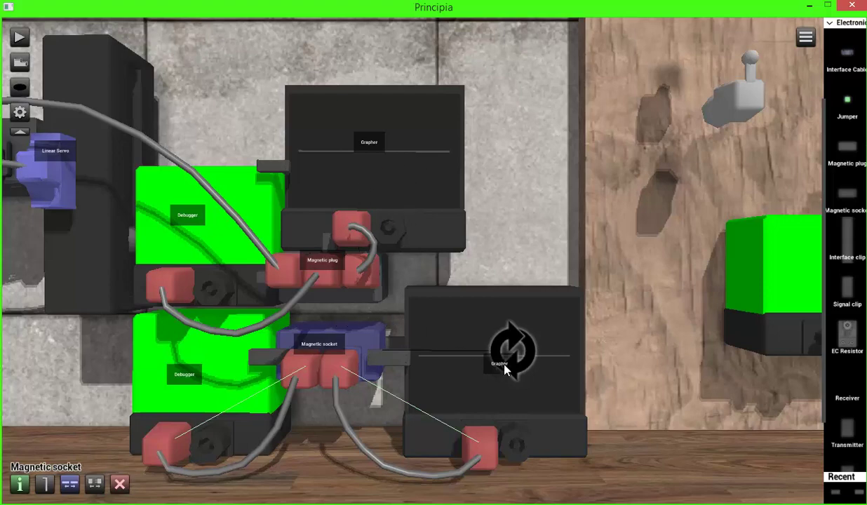
# - Move the mini transmitter on the wooden breadboard up beside the purple block
pyautogui.scroll(-5, 598, 358)
pyautogui.scroll(5, 544, 393)
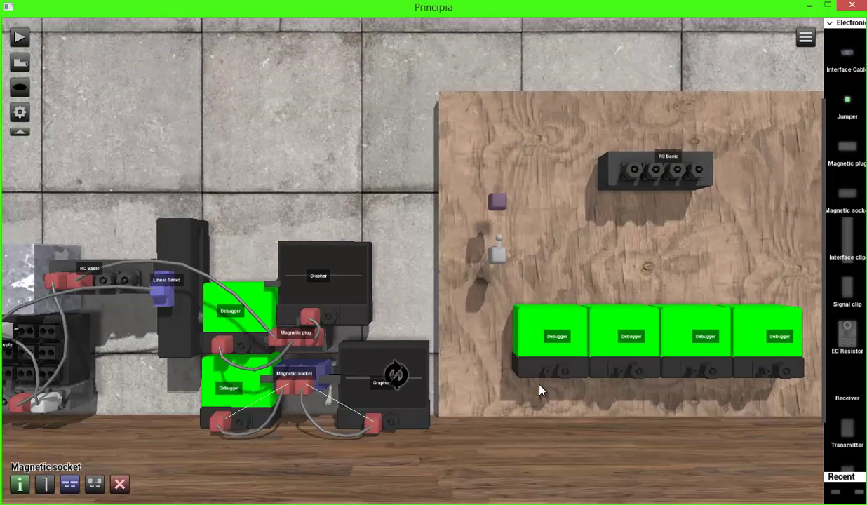
pyautogui.moveTo(387, 194); pyautogui.dragTo(270, 207)
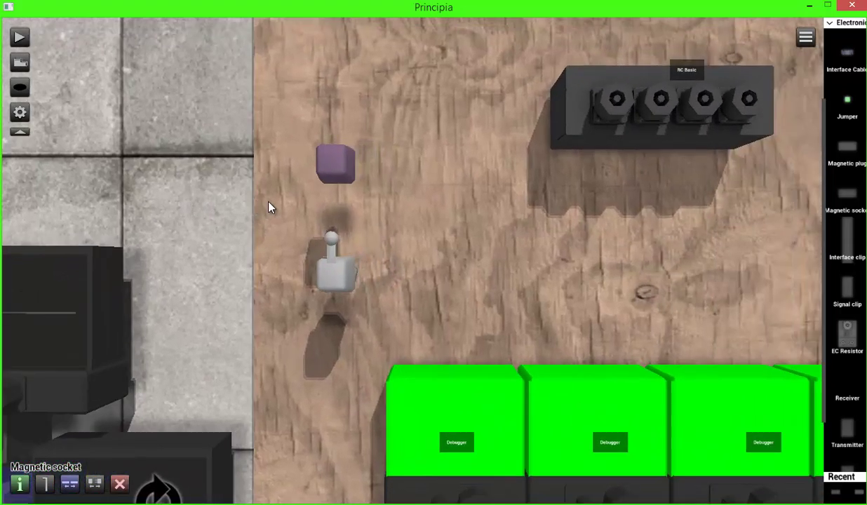
pyautogui.moveTo(338, 284); pyautogui.dragTo(414, 190)
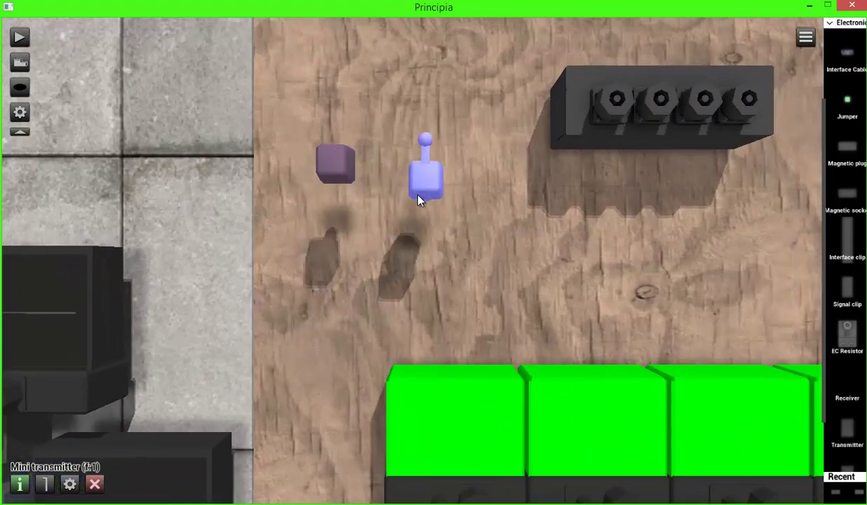
# - Plug the mini transmitter into RC Basic's first output and attach the receiver to the first Debugger's IN0
pyautogui.moveTo(416, 225); pyautogui.dragTo(585, 153)
pyautogui.moveTo(312, 161); pyautogui.dragTo(395, 424)
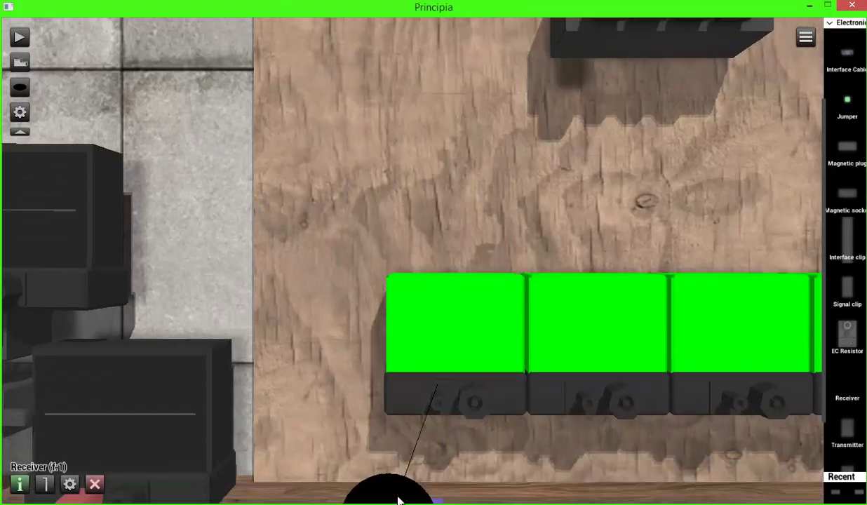
pyautogui.moveTo(397, 499); pyautogui.dragTo(399, 398)
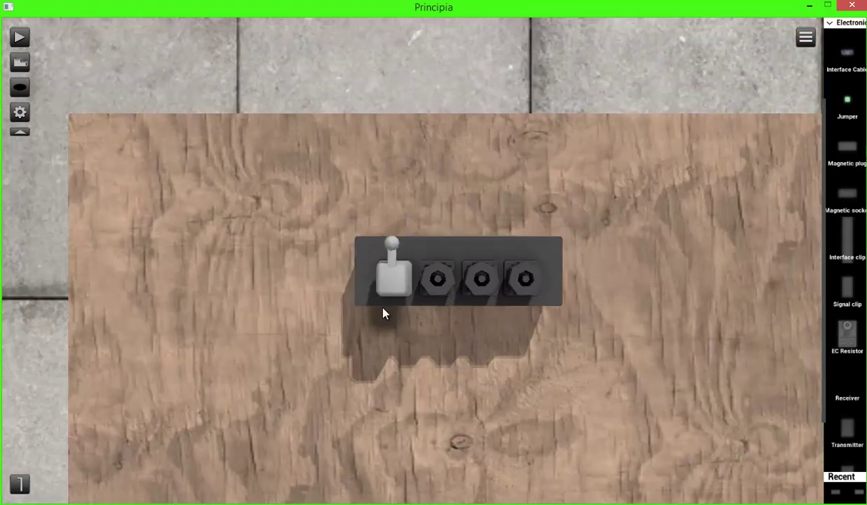
# - Add a long vertical slider to the first column of RC Basic's right-hand widget grid
pyautogui.click(382, 298)
pyautogui.click(120, 490)
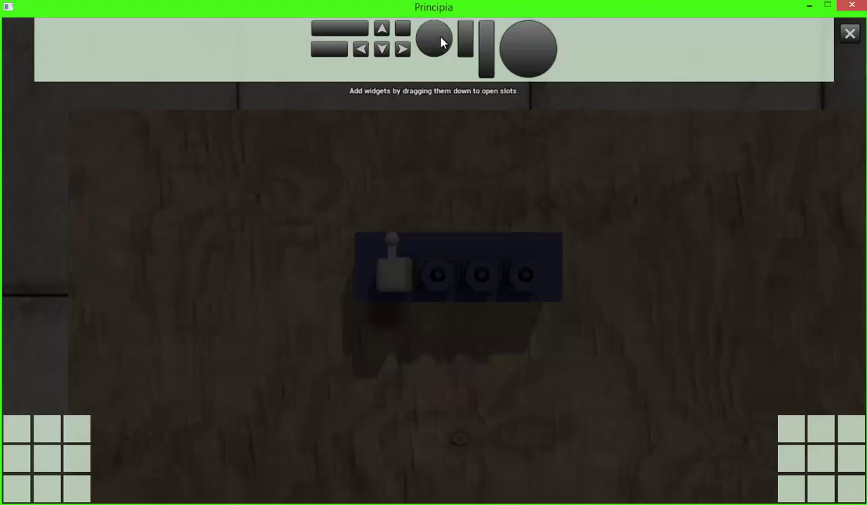
pyautogui.moveTo(482, 53); pyautogui.dragTo(792, 456)
pyautogui.click(850, 33)
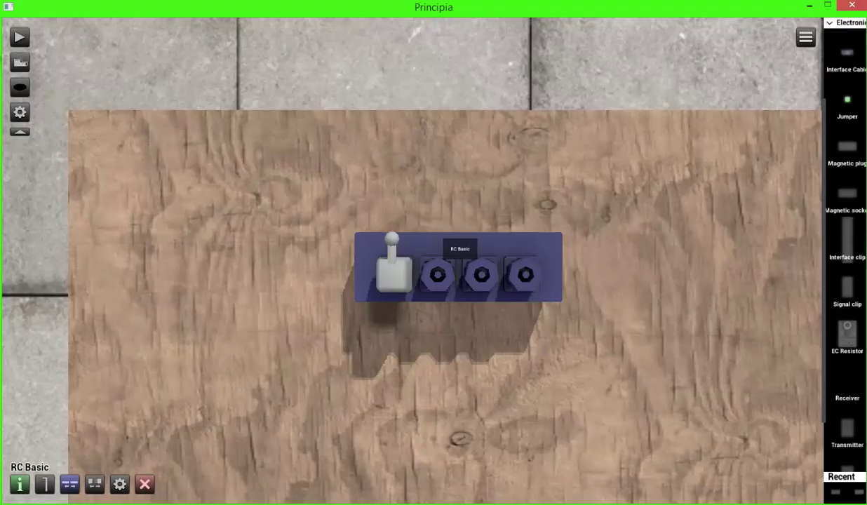
# - Run the simulation, raise the slider to its maximum to test the transmitted signal, and stop the run
pyautogui.click(21, 39)
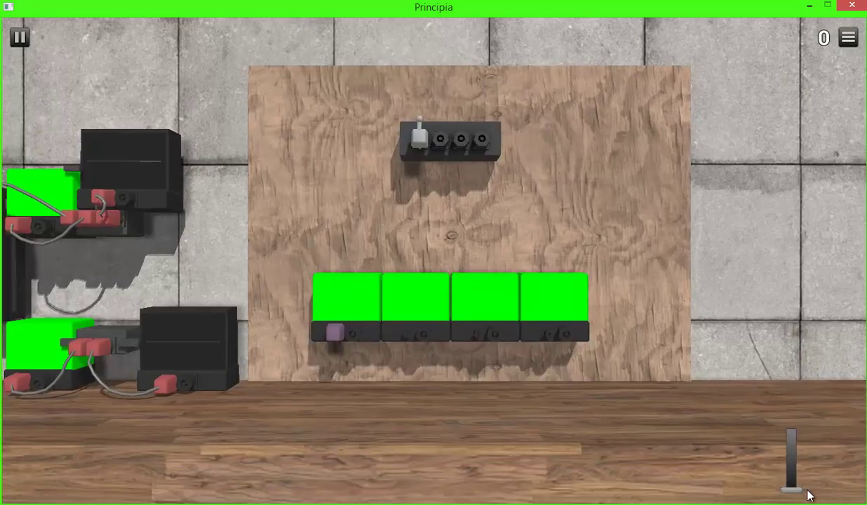
pyautogui.moveTo(793, 490); pyautogui.dragTo(771, 429)
pyautogui.click(20, 36)
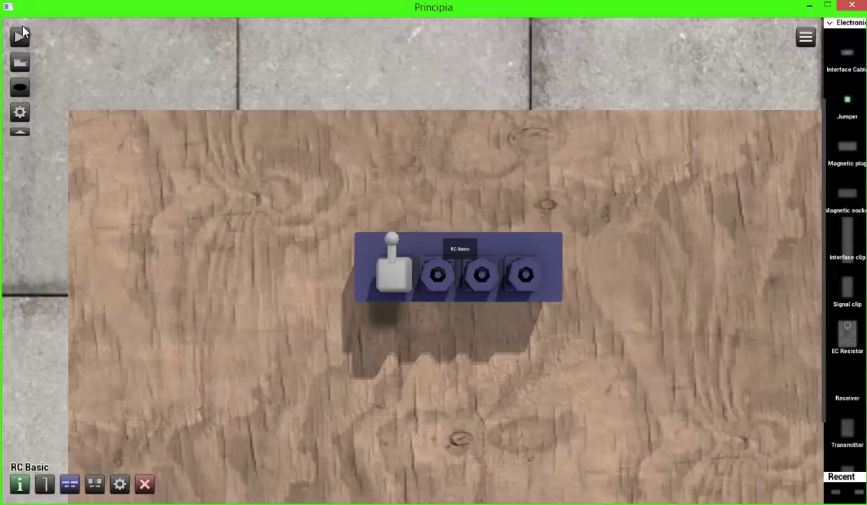
# - Set the detached mini transmitter's frequency to 2 and plug it back into RC Basic's first output
pyautogui.click(97, 485)
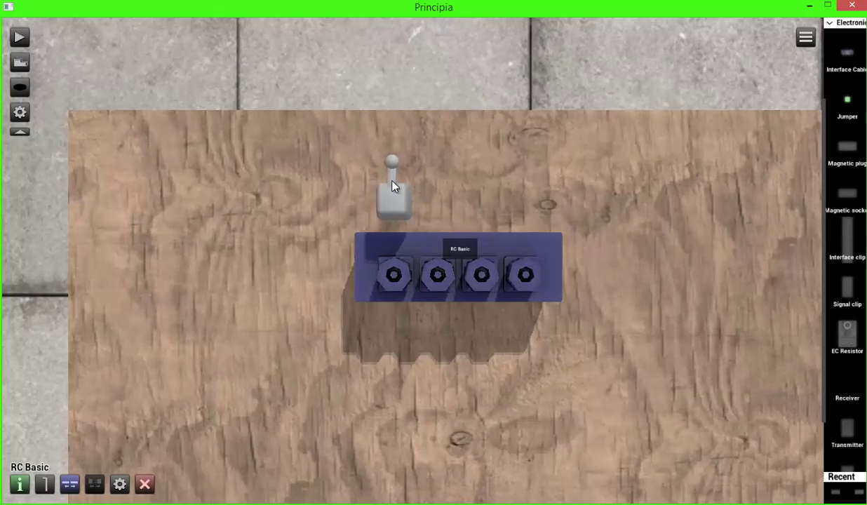
pyautogui.moveTo(394, 183); pyautogui.dragTo(384, 91)
pyautogui.click(69, 484)
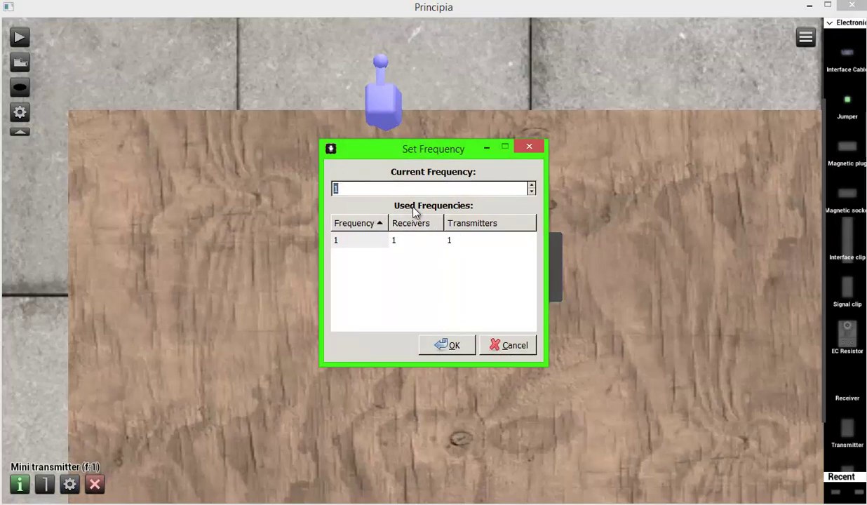
pyautogui.click(465, 347)
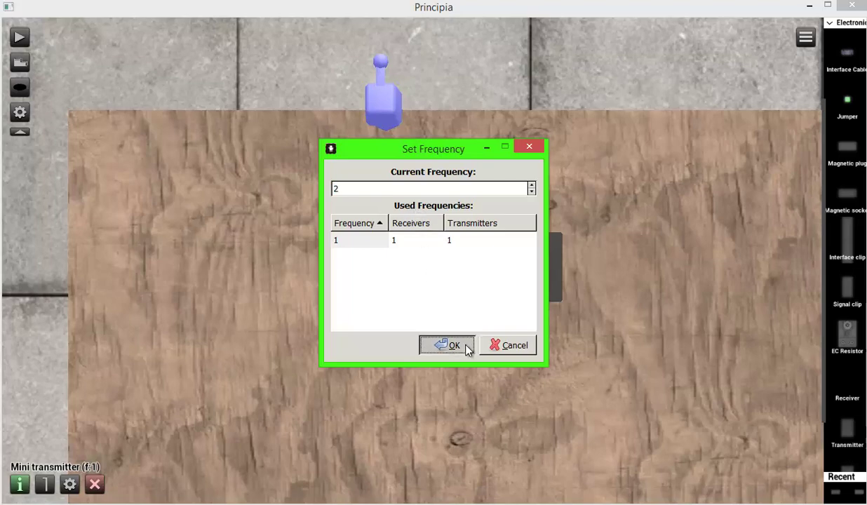
pyautogui.moveTo(393, 121); pyautogui.dragTo(422, 277)
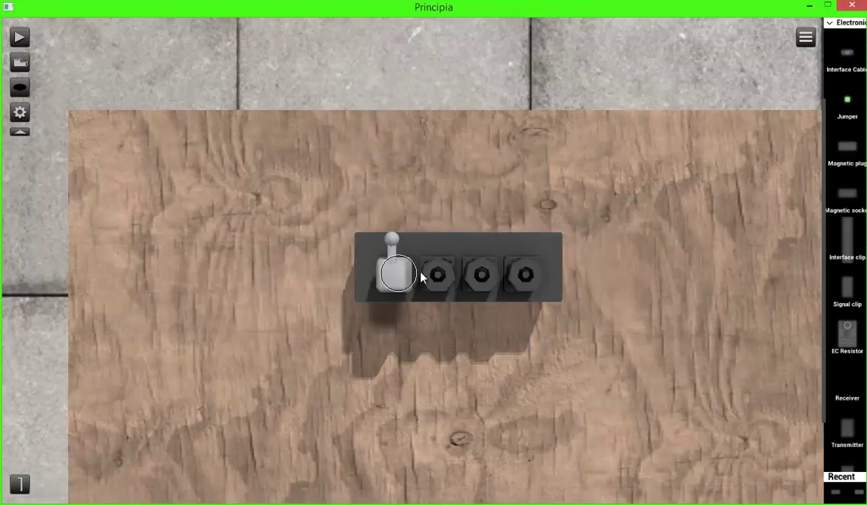
# - Check RC Basic's slider assignment, then test the new frequency by raising the slider in a simulation run
pyautogui.click(120, 484)
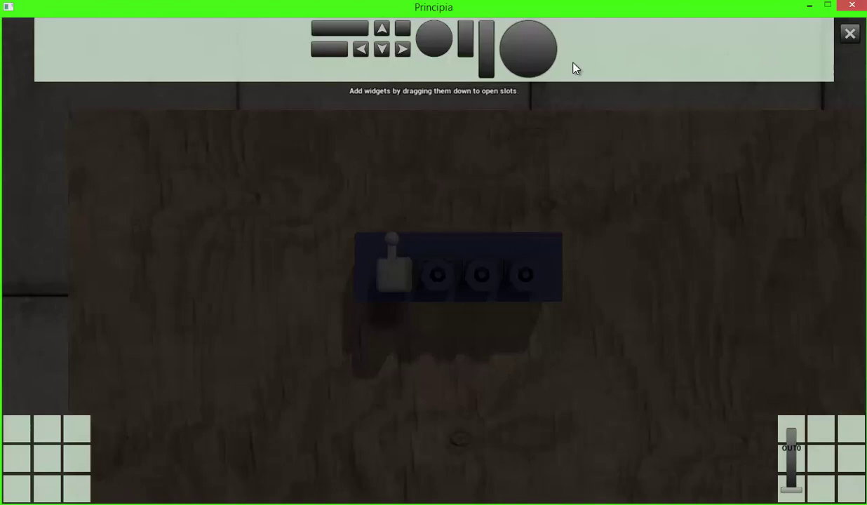
pyautogui.click(845, 34)
pyautogui.click(16, 39)
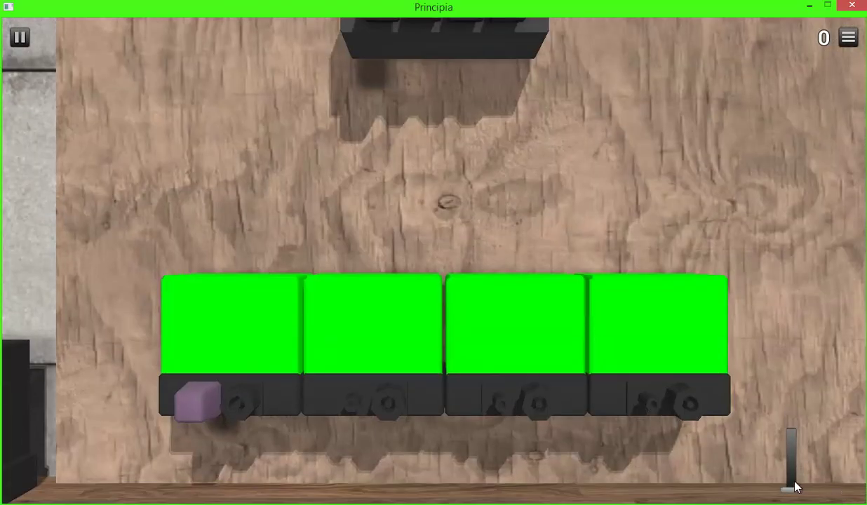
pyautogui.moveTo(794, 487); pyautogui.dragTo(791, 427)
pyautogui.click(20, 39)
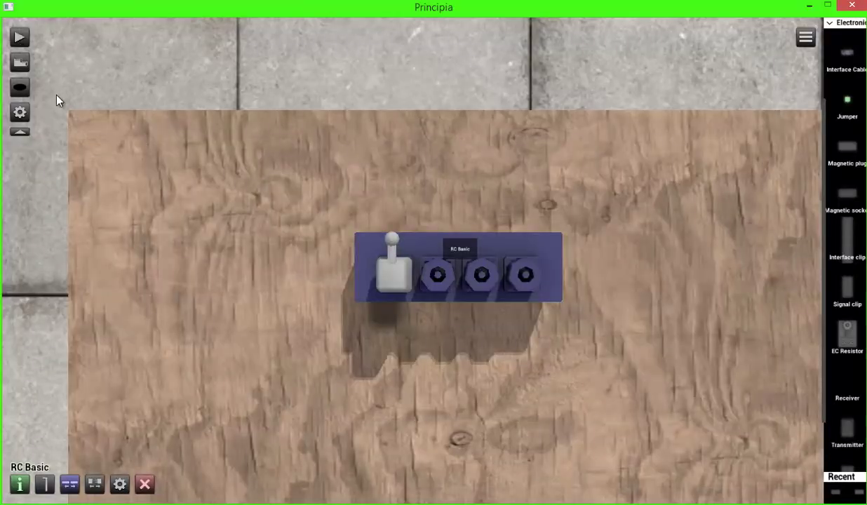
# - Place a new Receiver below RC Basic on the breadboard and set its frequency to 2
pyautogui.moveTo(79, 162); pyautogui.dragTo(158, 41)
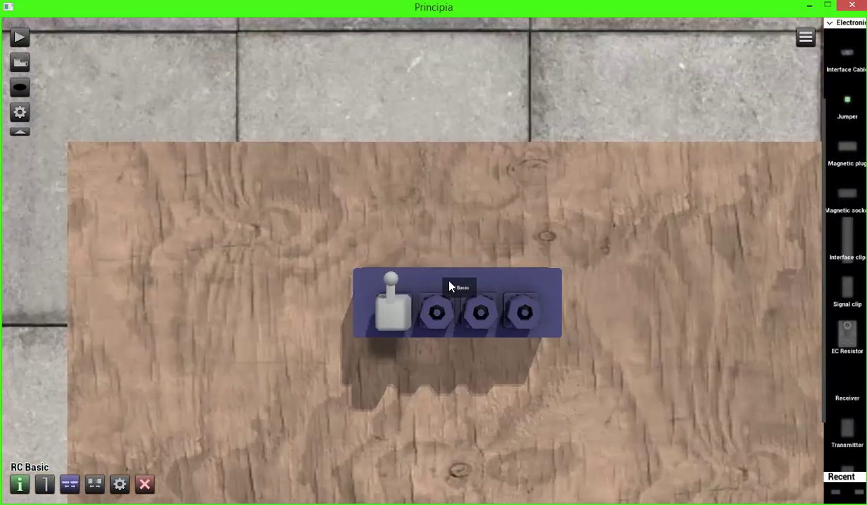
pyautogui.scroll(-3, 629, 347)
pyautogui.scroll(1, 861, 411)
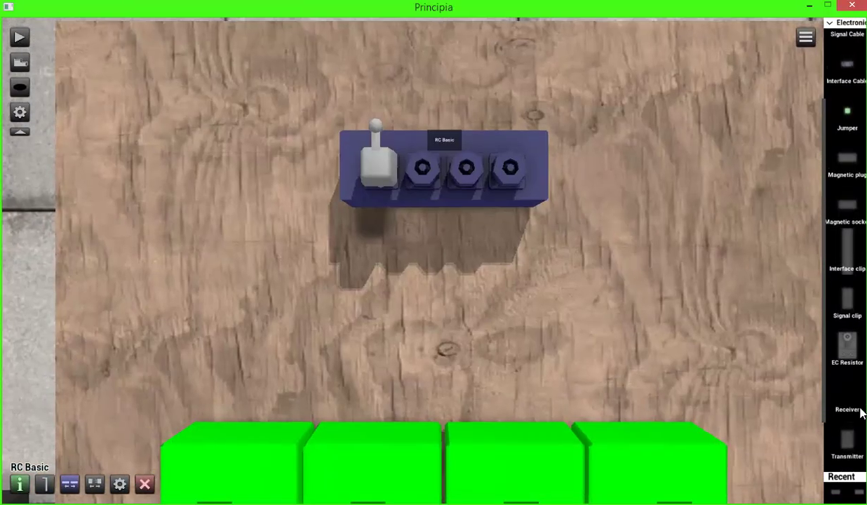
pyautogui.moveTo(862, 411); pyautogui.dragTo(354, 325)
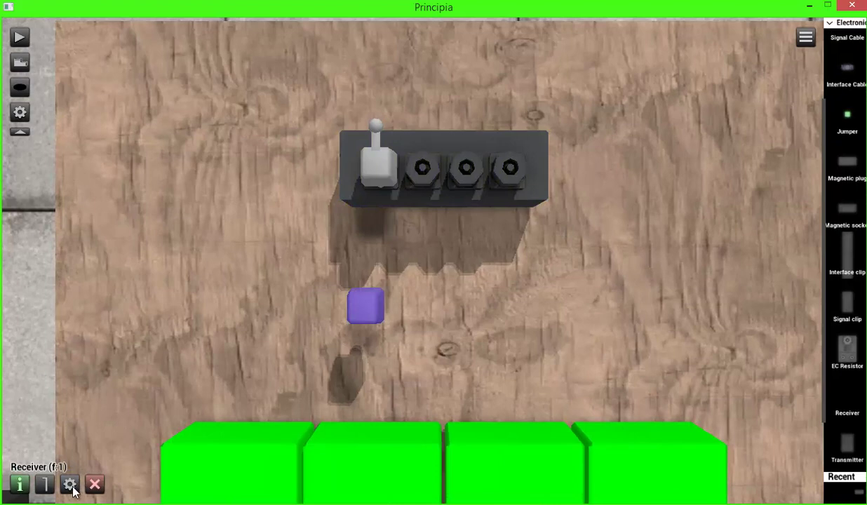
pyautogui.click(69, 484)
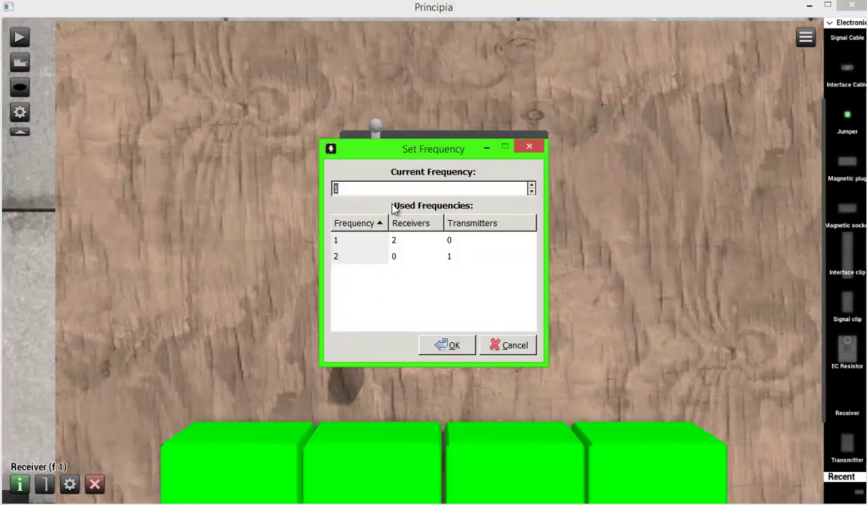
pyautogui.write('2')
pyautogui.click(461, 350)
# - Add two more Receivers above the Debugger row and set their frequencies to 3 and 4
pyautogui.moveTo(852, 402); pyautogui.dragTo(558, 265)
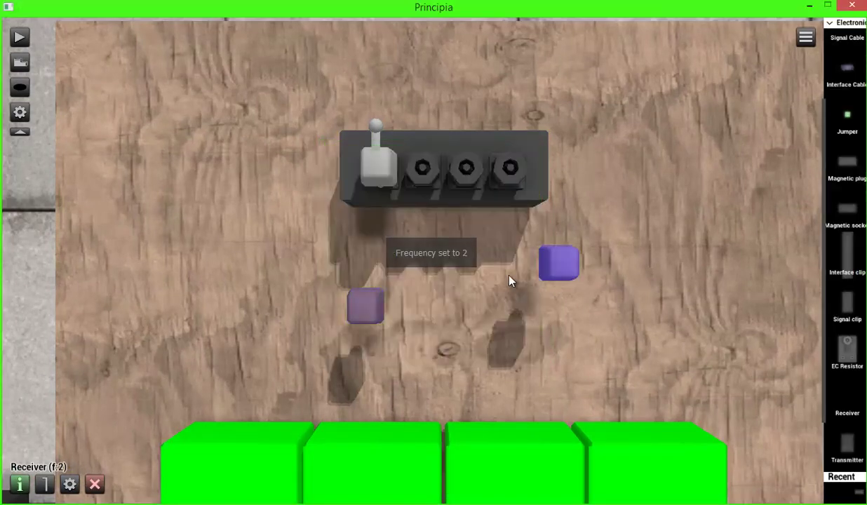
pyautogui.click(71, 488)
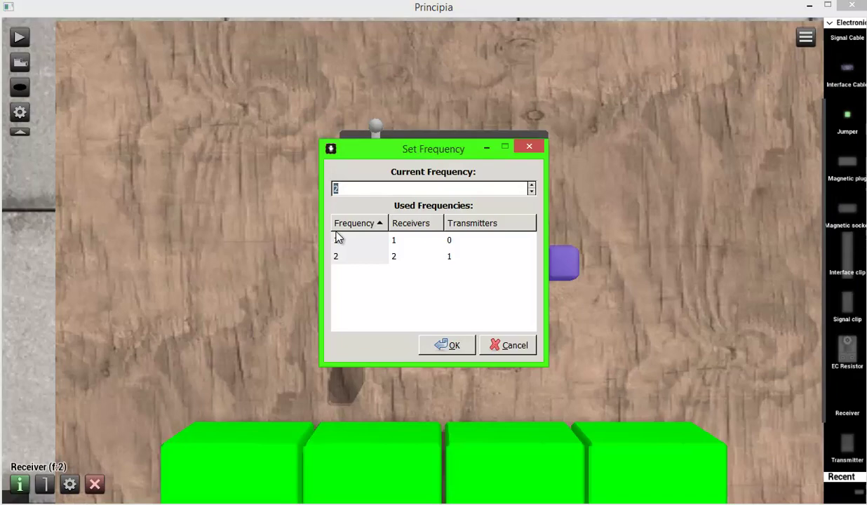
pyautogui.write('3')
pyautogui.click(456, 348)
pyautogui.moveTo(842, 390); pyautogui.dragTo(681, 366)
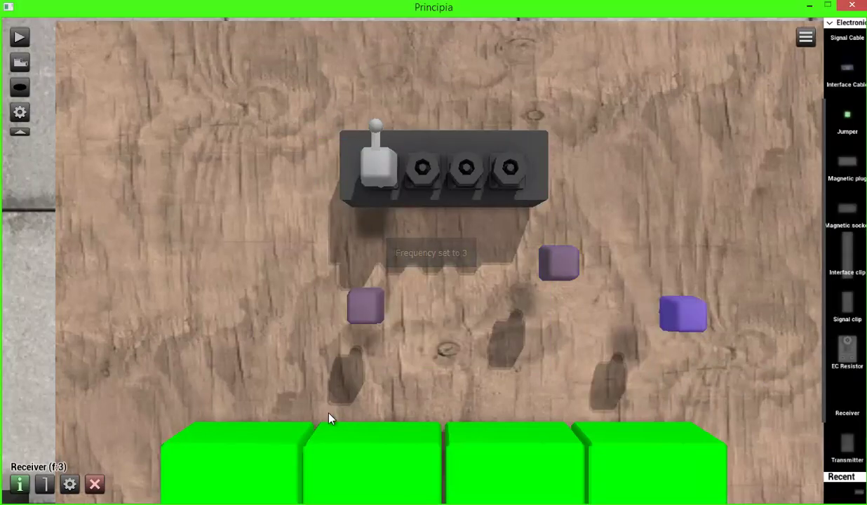
pyautogui.click(70, 484)
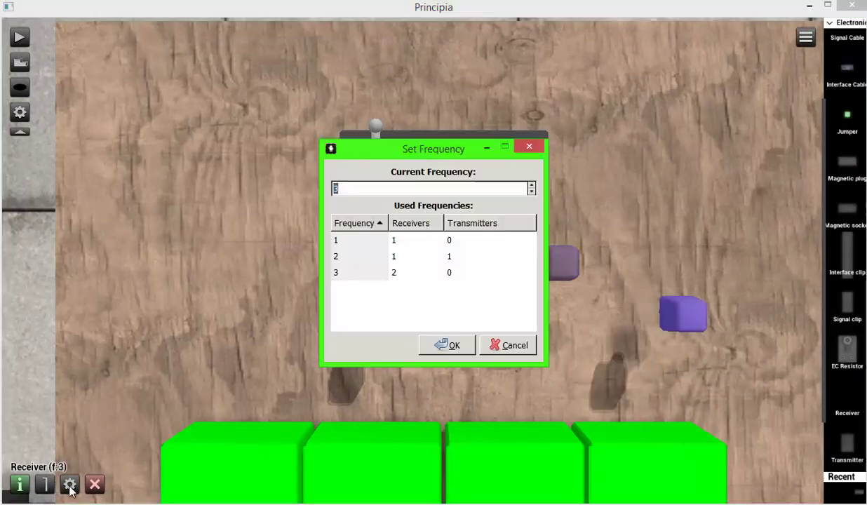
pyautogui.click(449, 345)
# - Attach the receivers with frequencies 2, 3 and 4 to IN0 of the second, third and fourth Debuggers in order
pyautogui.moveTo(351, 198); pyautogui.dragTo(306, 260)
pyautogui.click(288, 349)
pyautogui.moveTo(436, 172); pyautogui.dragTo(389, 348)
pyautogui.moveTo(451, 103); pyautogui.dragTo(394, 261)
pyautogui.click(350, 332)
pyautogui.moveTo(494, 291); pyautogui.dragTo(463, 439)
pyautogui.moveTo(525, 83); pyautogui.dragTo(504, 356)
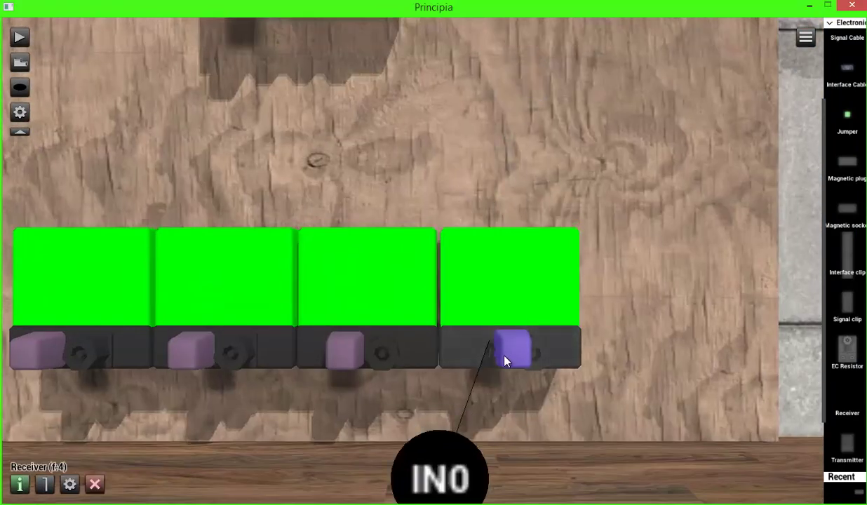
pyautogui.moveTo(460, 446); pyautogui.dragTo(445, 296)
pyautogui.click(426, 333)
# - Run the simulation, operate the slider to check which Debugger receives the signal, and stop the run
pyautogui.click(10, 36)
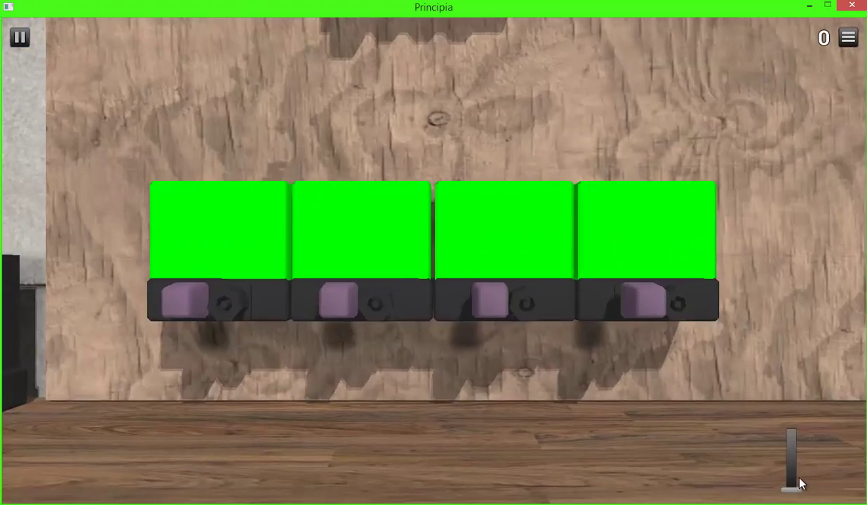
pyautogui.moveTo(800, 484); pyautogui.dragTo(789, 502)
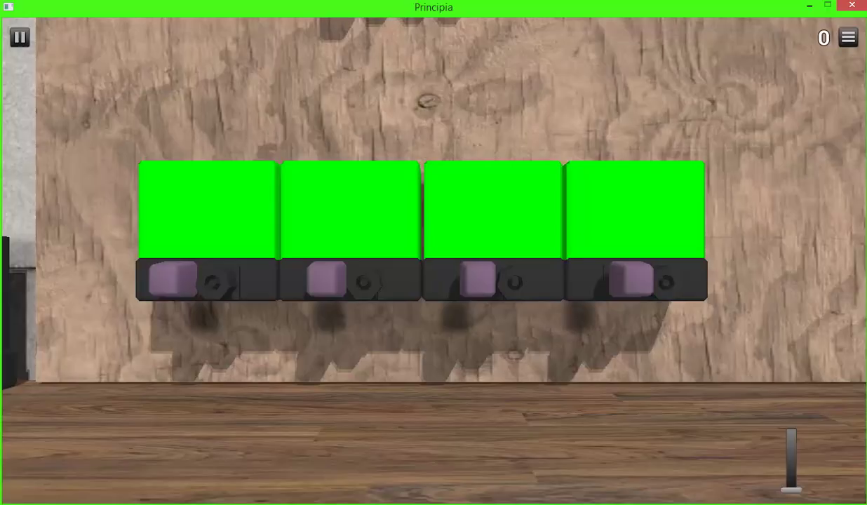
pyautogui.click(20, 37)
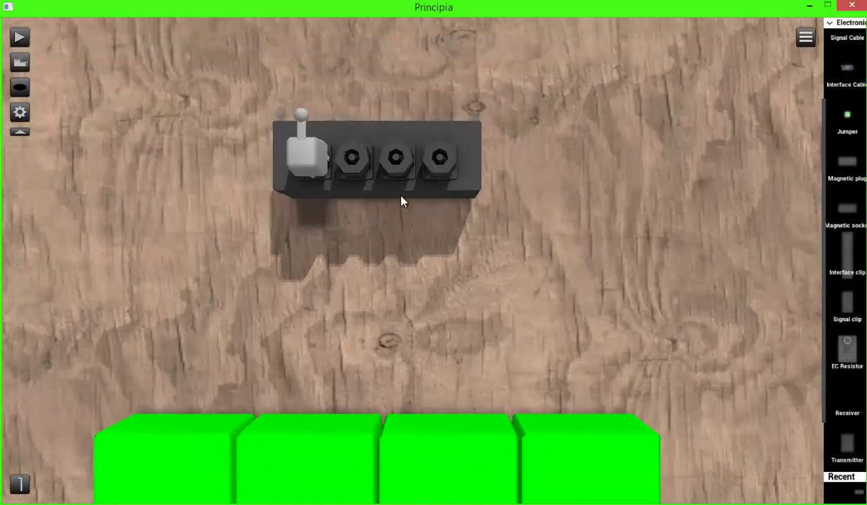
# - Place a Transmitter against RC Basic's right end and a Broadcaster against its left end
pyautogui.scroll(-3, 828, 353)
pyautogui.moveTo(848, 369); pyautogui.dragTo(835, 267)
pyautogui.moveTo(853, 305); pyautogui.dragTo(487, 205)
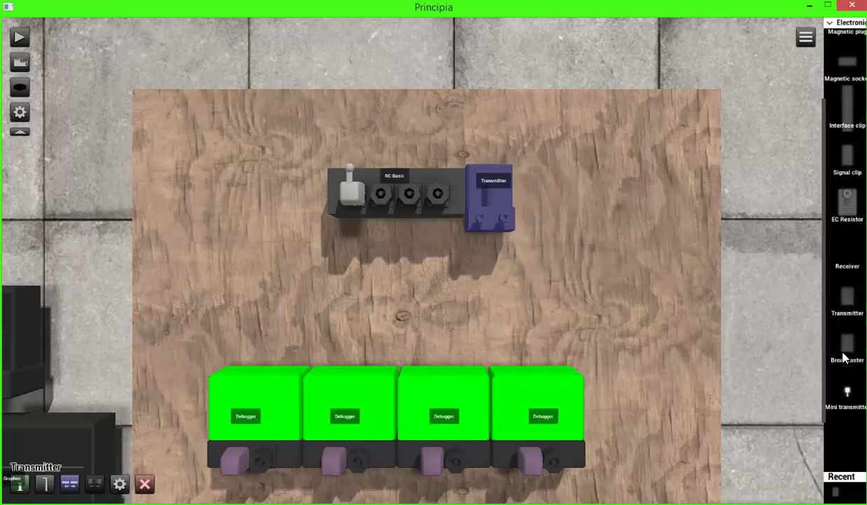
pyautogui.moveTo(845, 358); pyautogui.dragTo(312, 202)
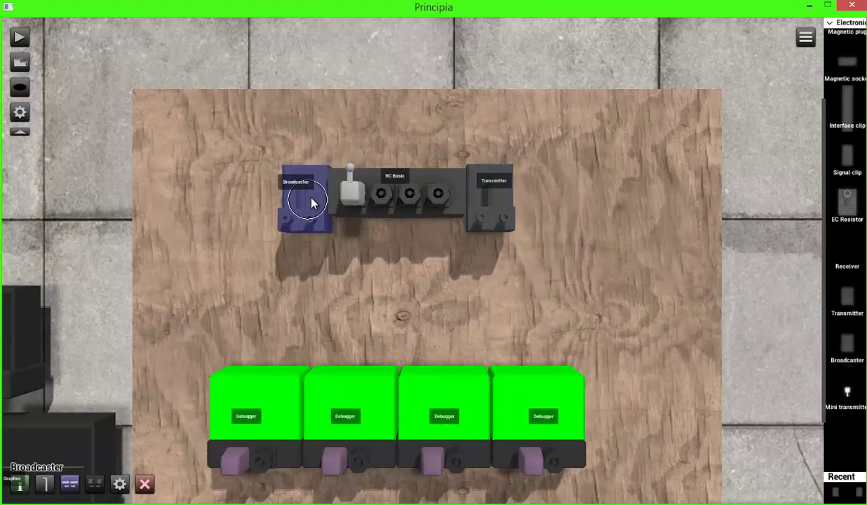
pyautogui.scroll(1, 339, 242)
pyautogui.scroll(-1, 399, 370)
pyautogui.scroll(1, 406, 371)
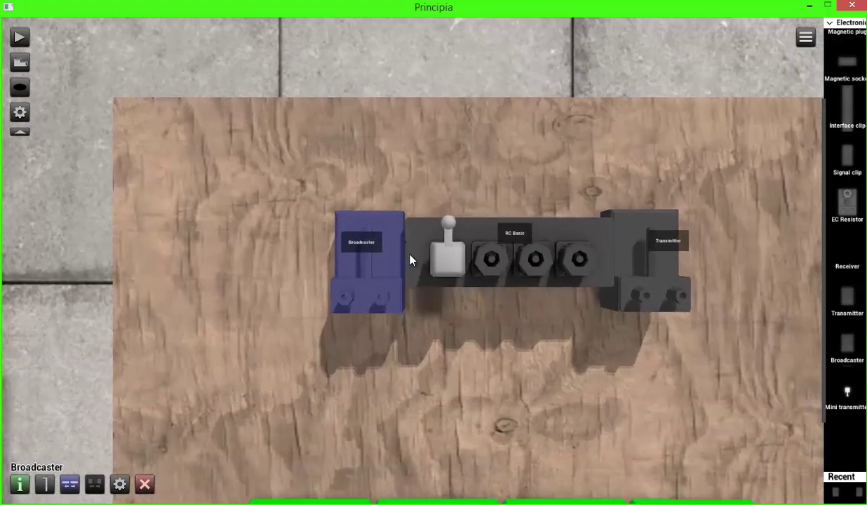
# - Wire RC Basic's second output to the Broadcaster's first input and its third output to the Transmitter's IN0
pyautogui.click(410, 261)
pyautogui.moveTo(303, 393); pyautogui.dragTo(455, 235)
pyautogui.moveTo(669, 246)
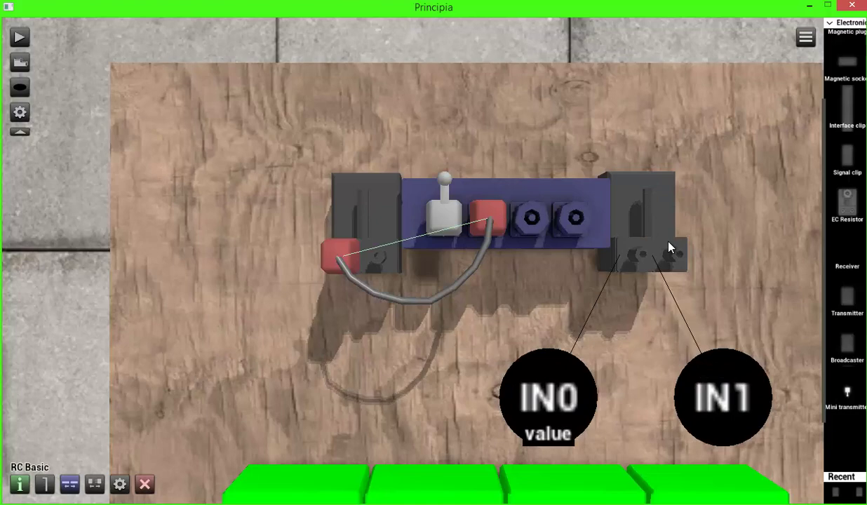
pyautogui.moveTo(564, 393); pyautogui.dragTo(533, 221)
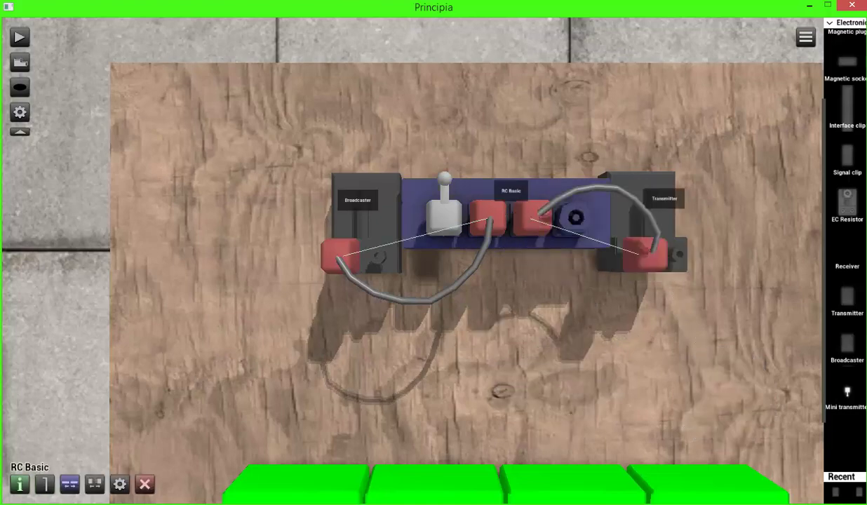
# - Add two long vertical sliders to the first and third columns of RC Basic's left-hand widget grid
pyautogui.click(119, 484)
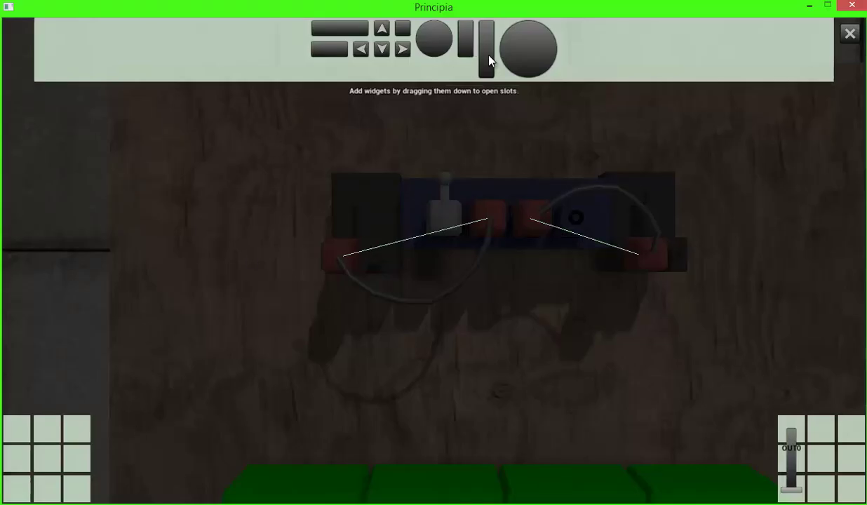
pyautogui.moveTo(490, 61); pyautogui.dragTo(105, 463)
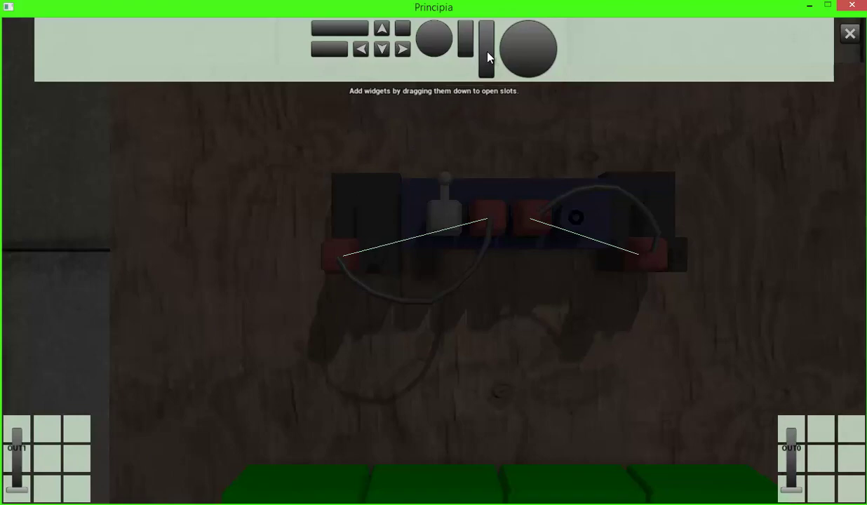
pyautogui.moveTo(489, 58); pyautogui.dragTo(77, 456)
pyautogui.click(835, 33)
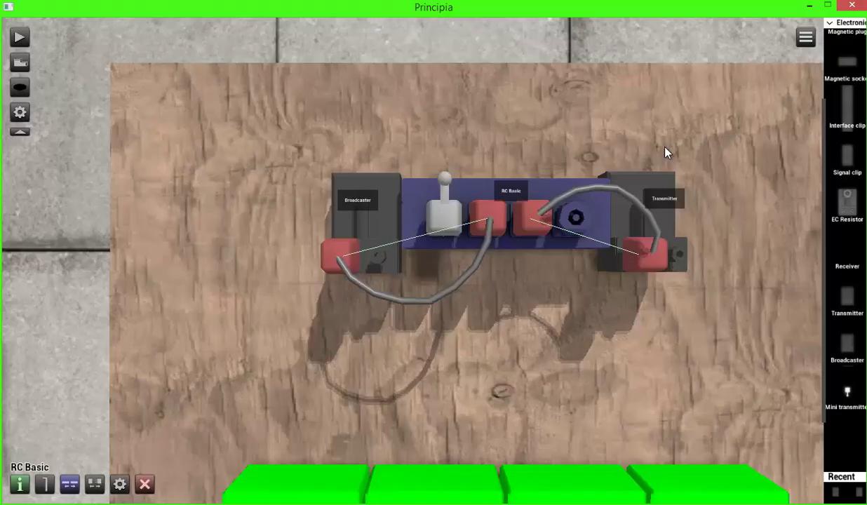
# - Set the Broadcaster's frequency range to begin at 1 with a range of 3
pyautogui.click(341, 236)
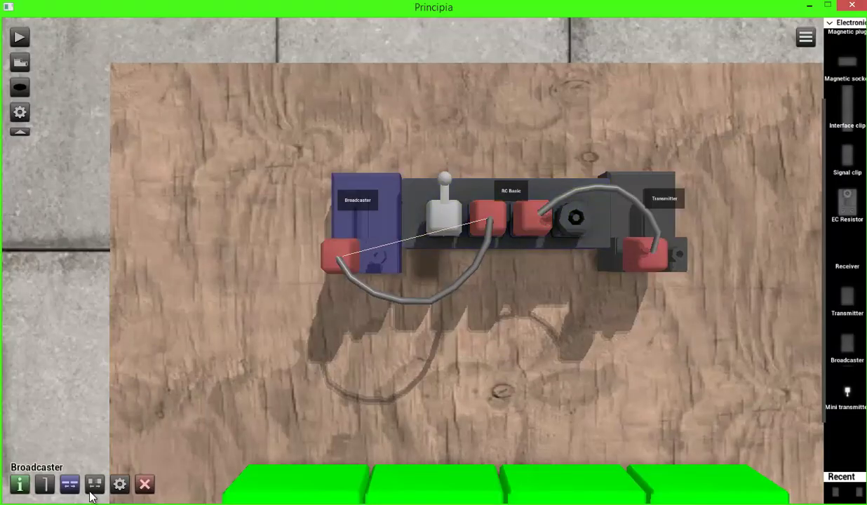
pyautogui.click(128, 483)
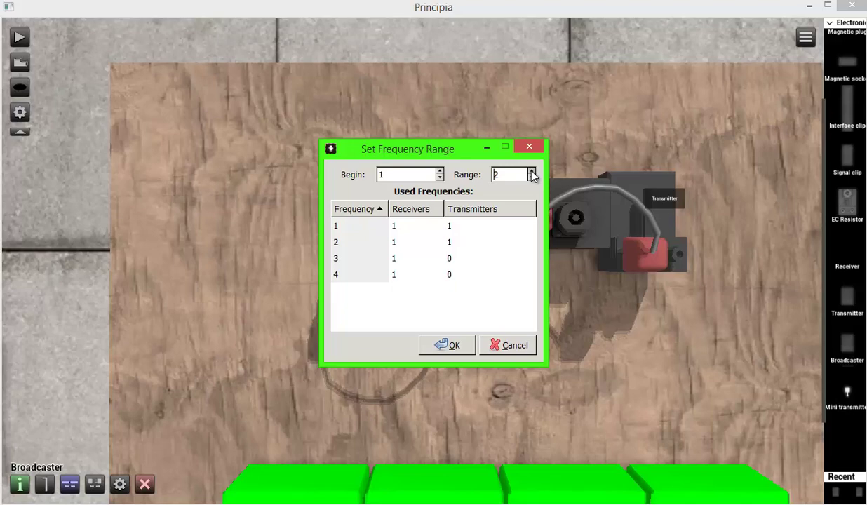
pyautogui.click(456, 350)
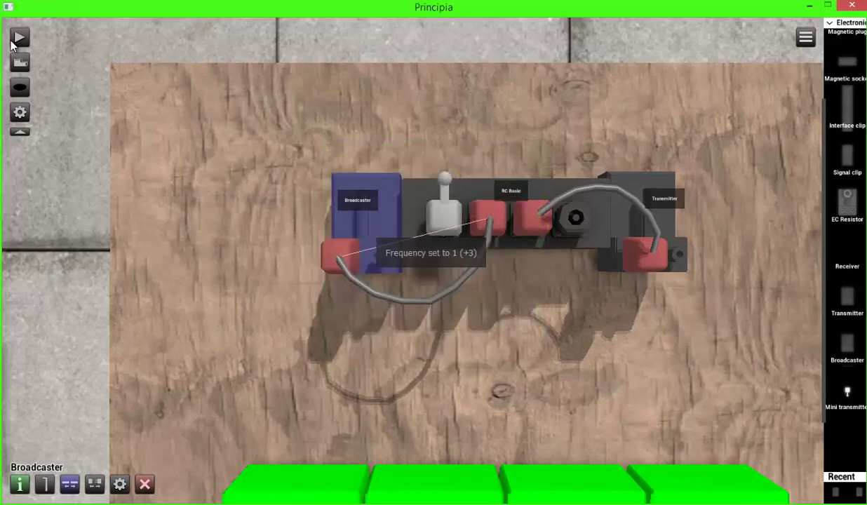
# - Run the simulation, raise the OUT1 slider to its maximum to check which Debuggers respond, and stop the run
pyautogui.click(19, 38)
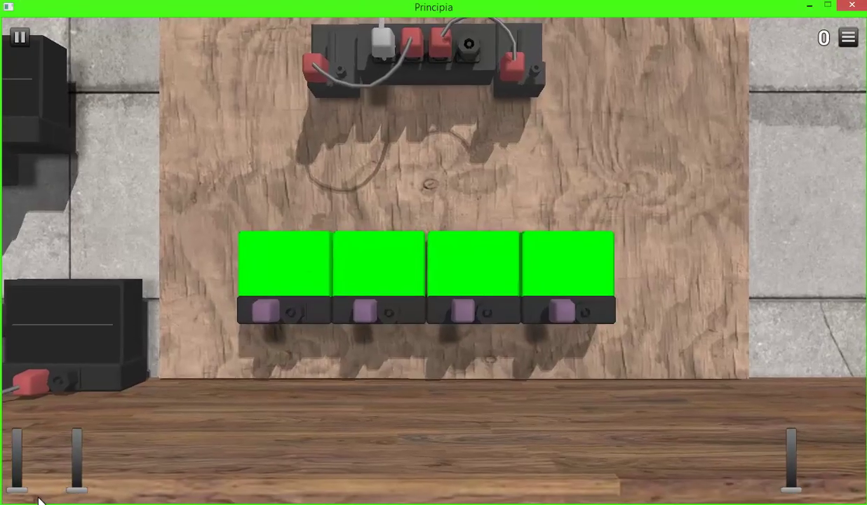
pyautogui.moveTo(19, 491); pyautogui.dragTo(21, 439)
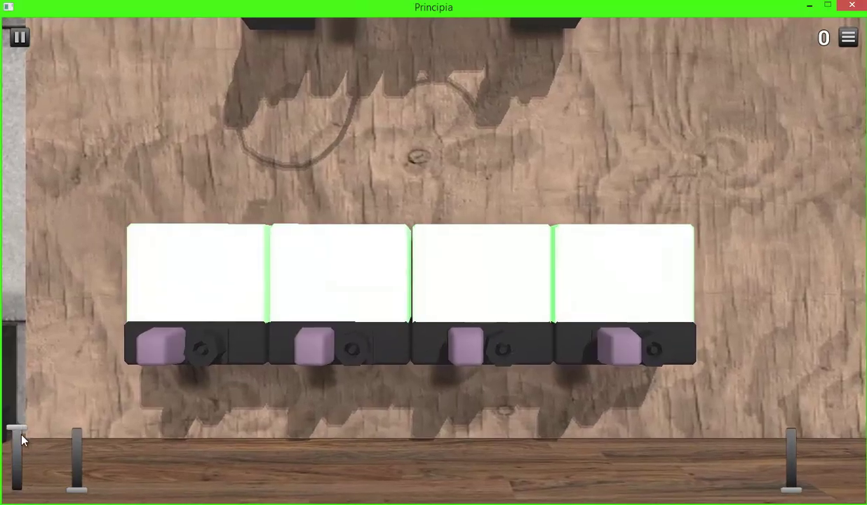
pyautogui.click(23, 38)
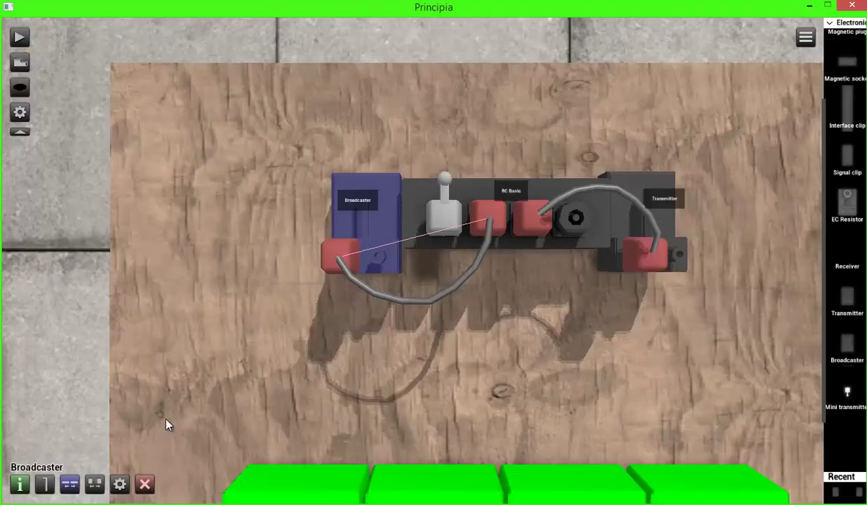
# - Set the Broadcaster's range to 2 and test it in a simulation with the OUT1 slider raised to its maximum
pyautogui.click(119, 484)
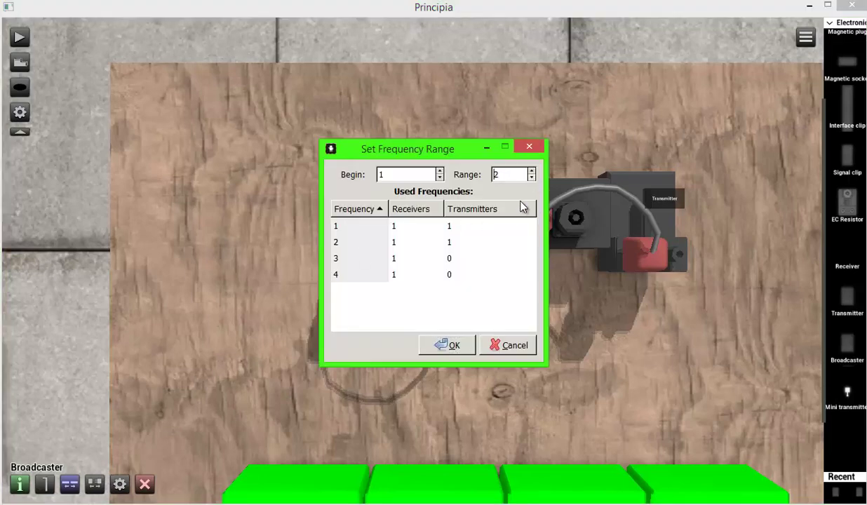
pyautogui.click(449, 345)
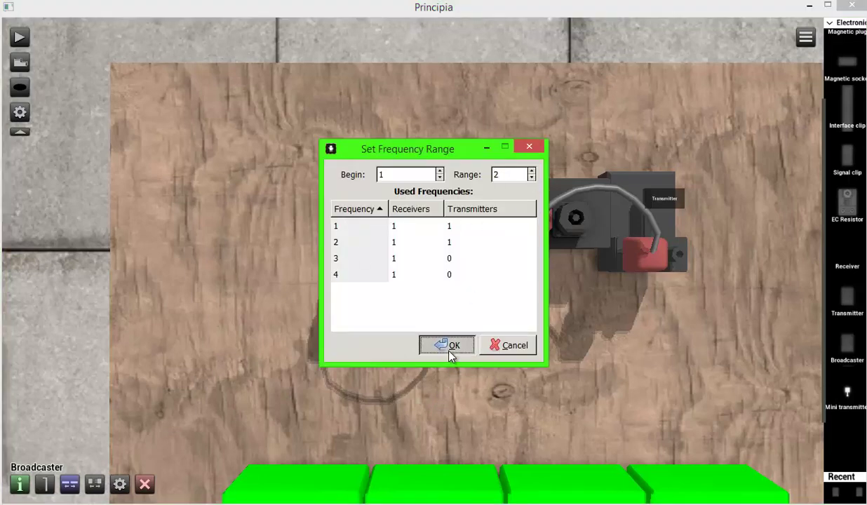
pyautogui.click(21, 37)
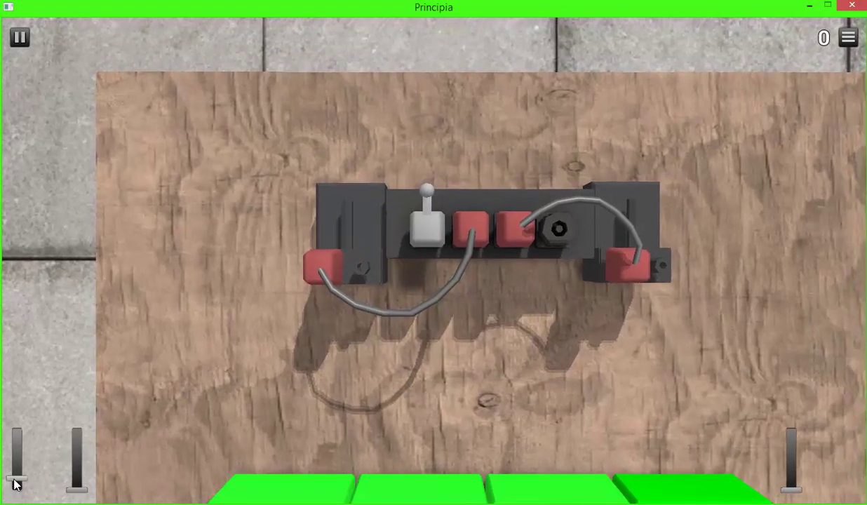
pyautogui.moveTo(15, 480); pyautogui.dragTo(16, 426)
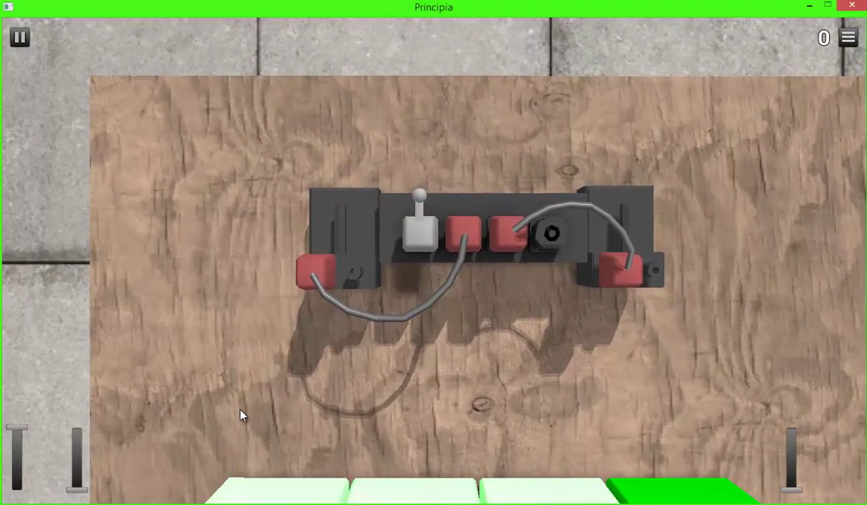
pyautogui.moveTo(241, 410); pyautogui.dragTo(244, 224)
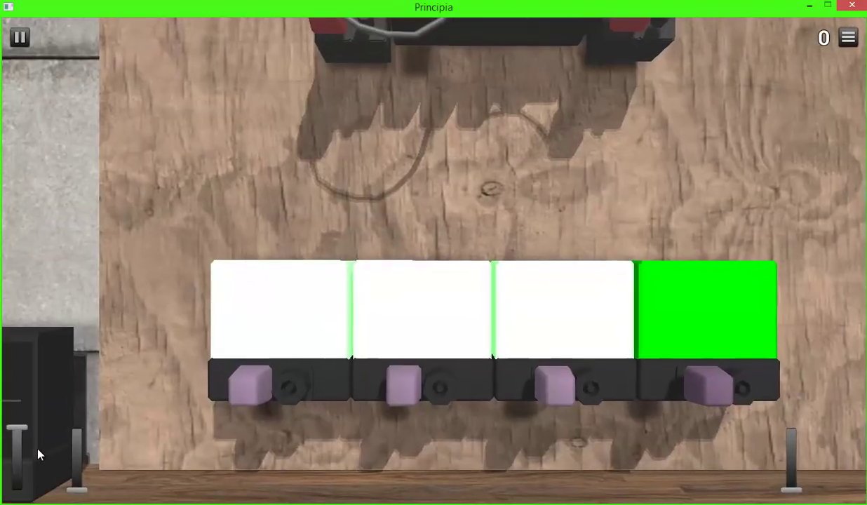
pyautogui.moveTo(20, 431); pyautogui.dragTo(22, 497)
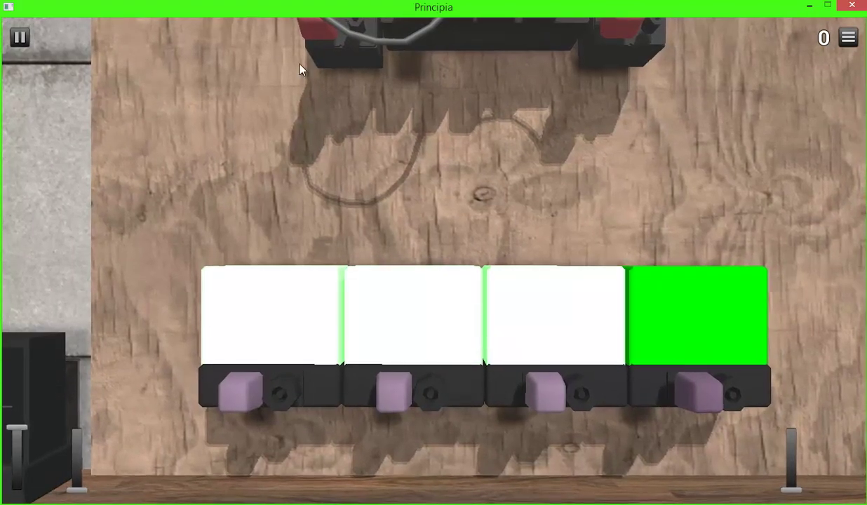
pyautogui.click(20, 37)
# - Read the Transmitter's description to learn what its IN0 and IN1 inputs do
pyautogui.click(621, 182)
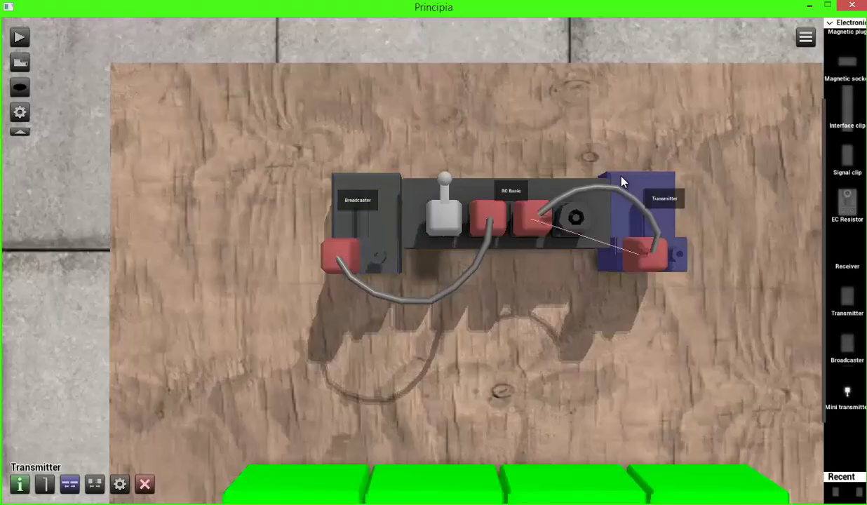
pyautogui.click(20, 485)
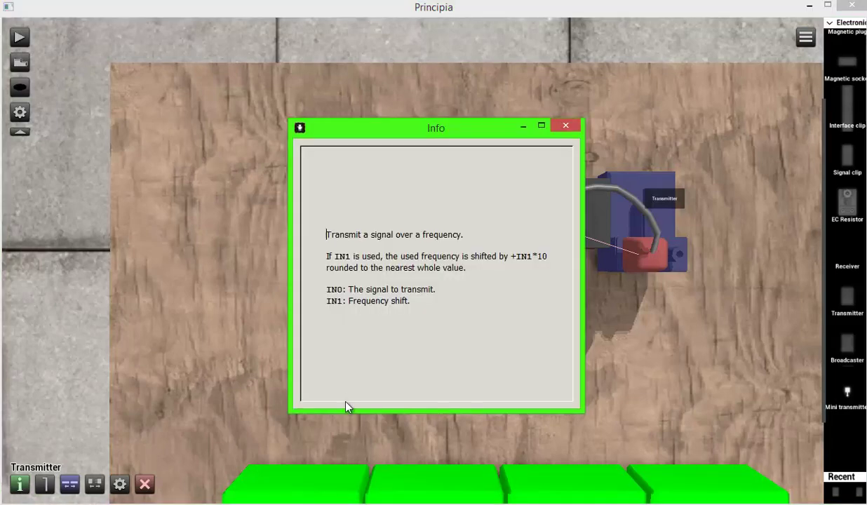
pyautogui.click(569, 126)
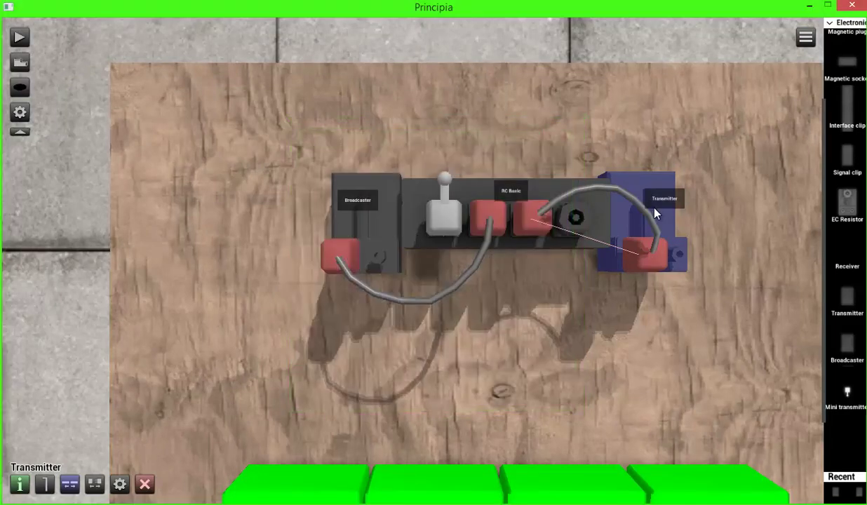
# - Wire RC Basic's fourth output to the Transmitter's IN1 and add a long vertical slider for OUT3 in the right-hand widget grid's last column
pyautogui.moveTo(576, 311); pyautogui.dragTo(382, 291)
pyautogui.moveTo(389, 201); pyautogui.dragTo(512, 240)
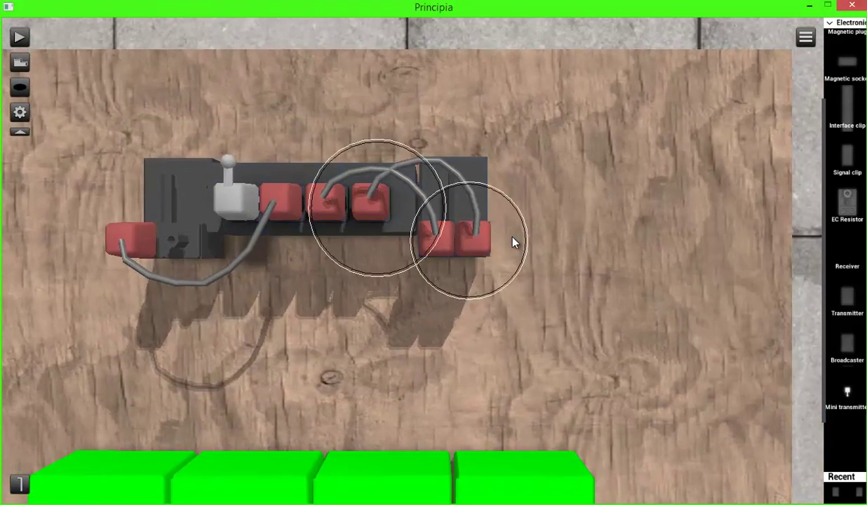
pyautogui.click(334, 193)
pyautogui.click(119, 490)
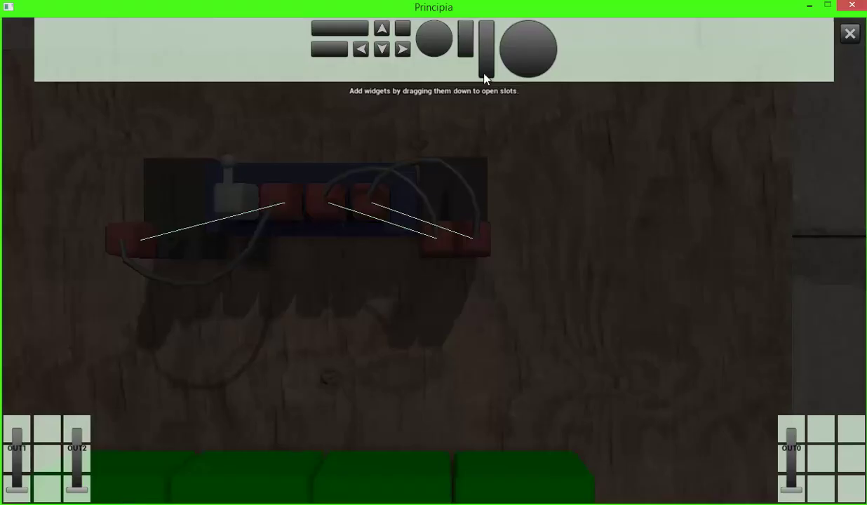
pyautogui.moveTo(478, 58); pyautogui.dragTo(835, 477)
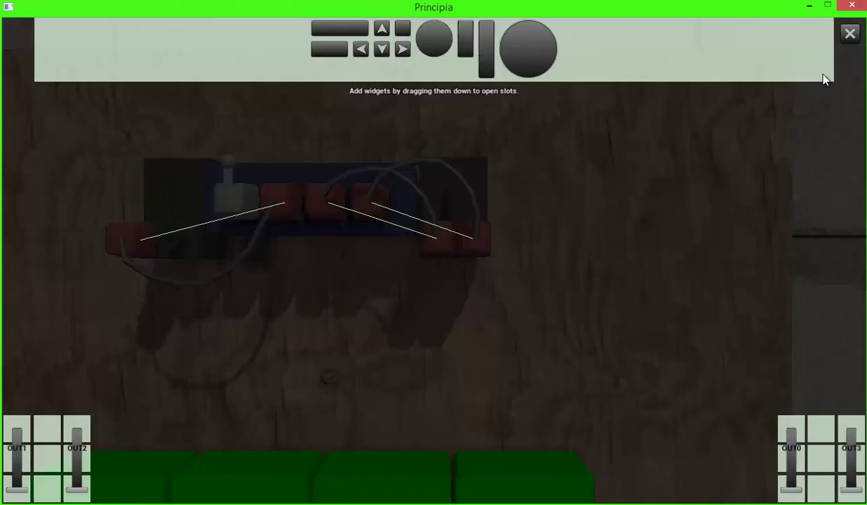
pyautogui.click(848, 35)
# - Run the simulation with the OUT2 slider at maximum and vary the OUT3 slider to check how the frequency shift changes the receiving Debugger
pyautogui.click(20, 37)
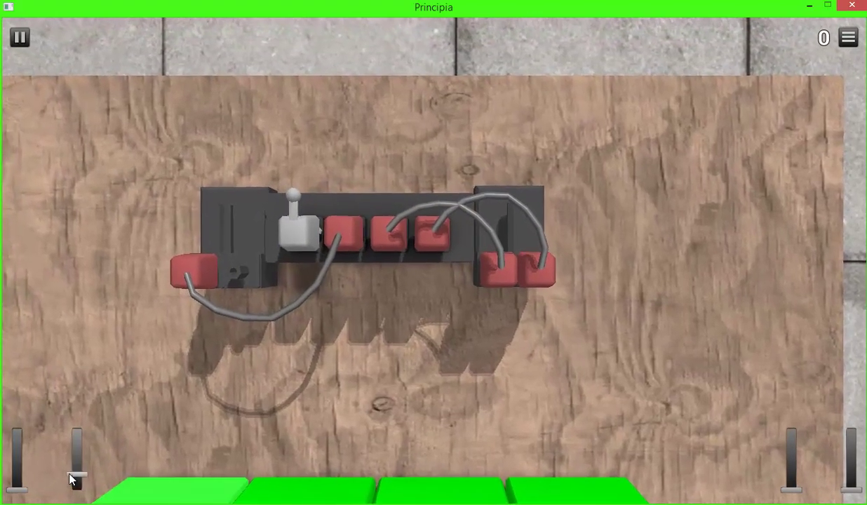
pyautogui.moveTo(69, 475); pyautogui.dragTo(98, 420)
pyautogui.moveTo(342, 467); pyautogui.dragTo(380, 300)
pyautogui.moveTo(852, 489); pyautogui.dragTo(854, 477)
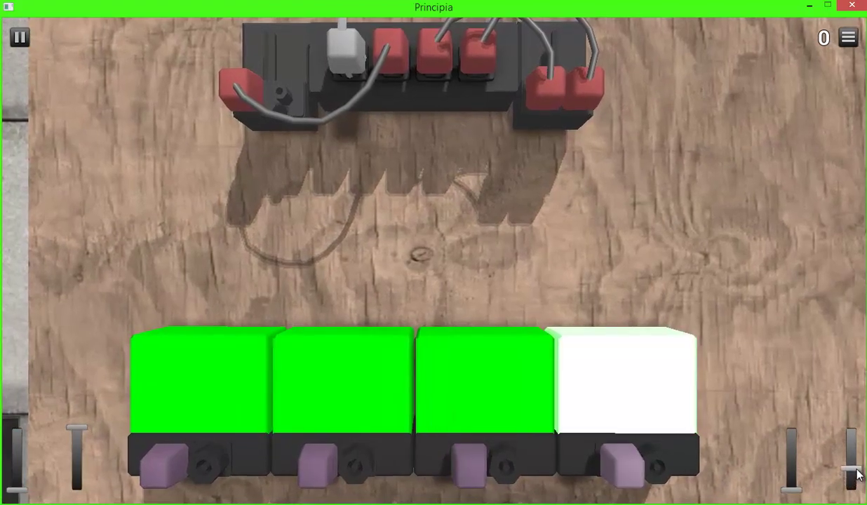
pyautogui.moveTo(858, 486); pyautogui.dragTo(858, 474)
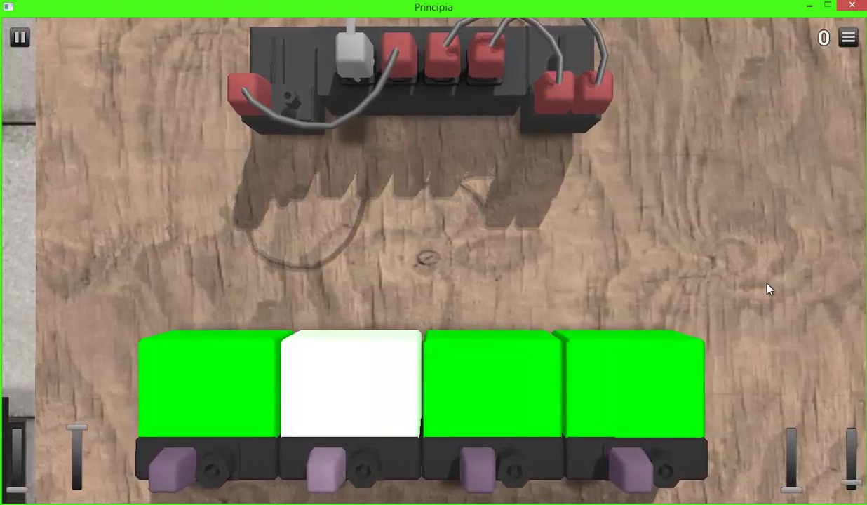
pyautogui.scroll(-5, 769, 290)
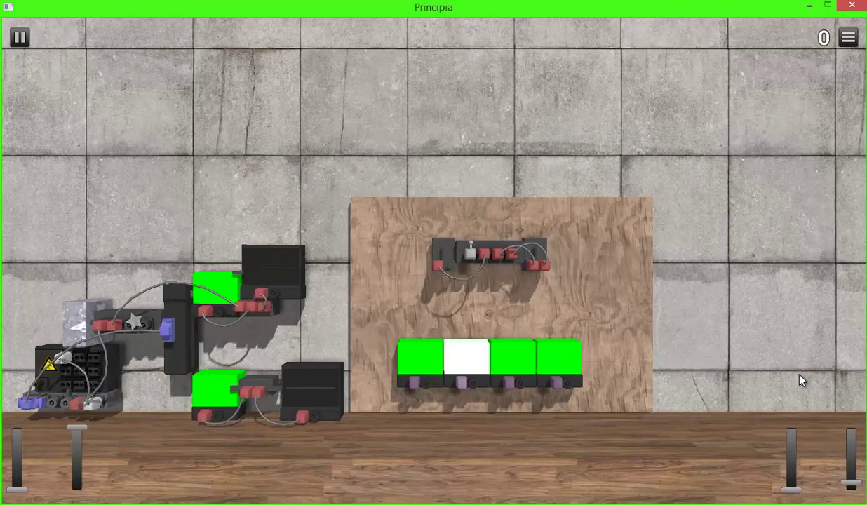
pyautogui.moveTo(561, 391); pyautogui.dragTo(858, 336)
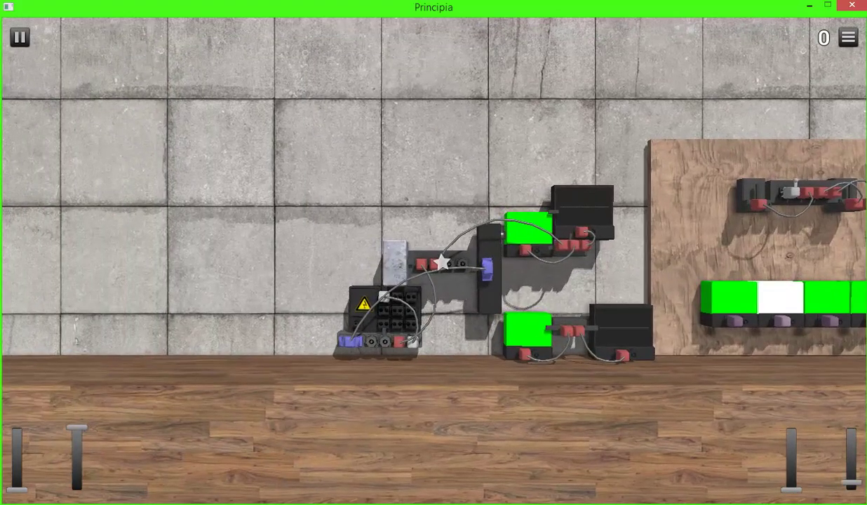